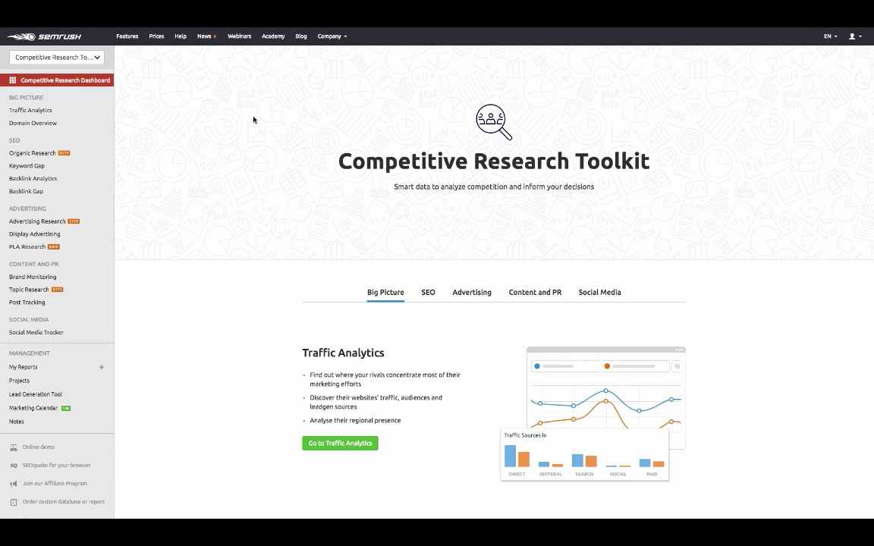
pyautogui.click(92, 56)
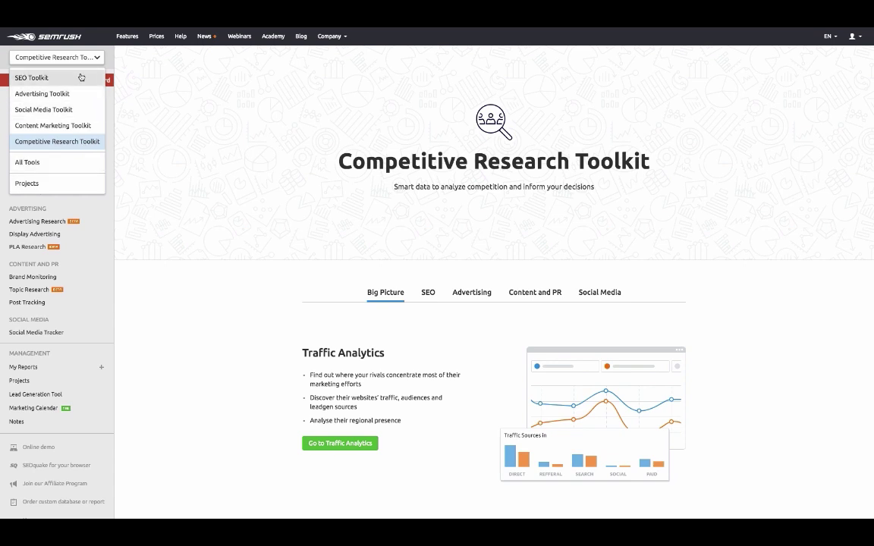
pyautogui.click(120, 99)
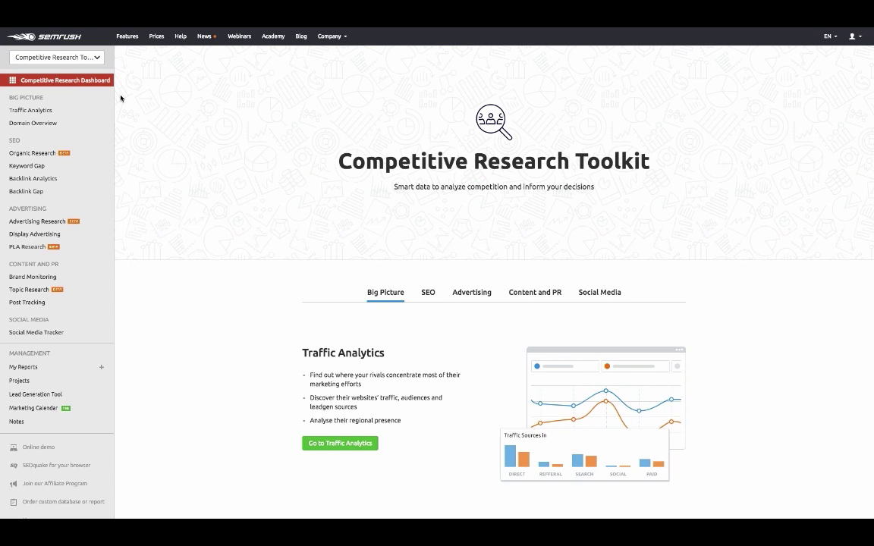
# Run a Traffic Analytics search for the domain booking.com.
pyautogui.click(57, 112)
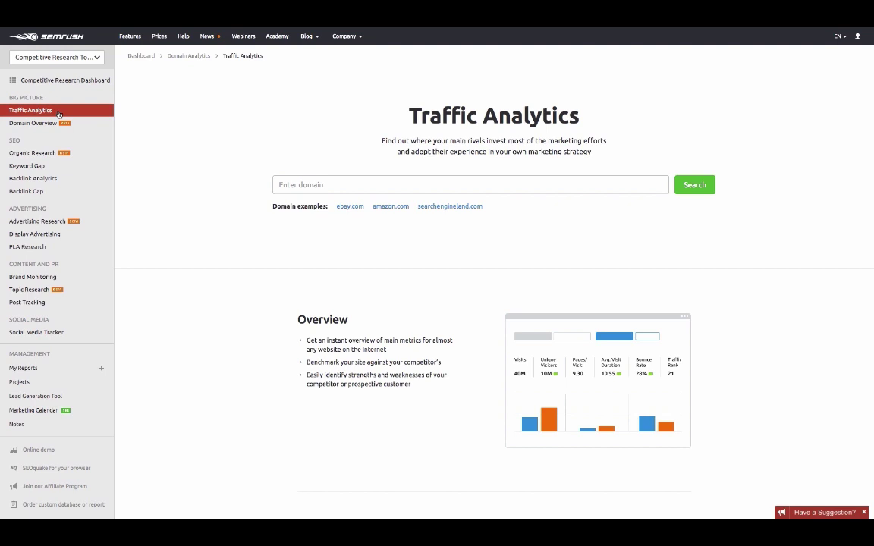
pyautogui.click(321, 184)
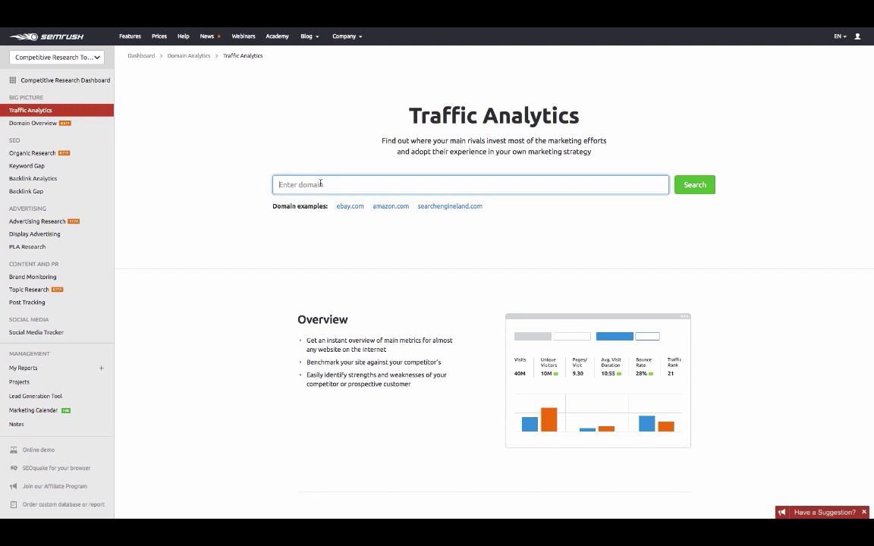
pyautogui.write('booking.com')
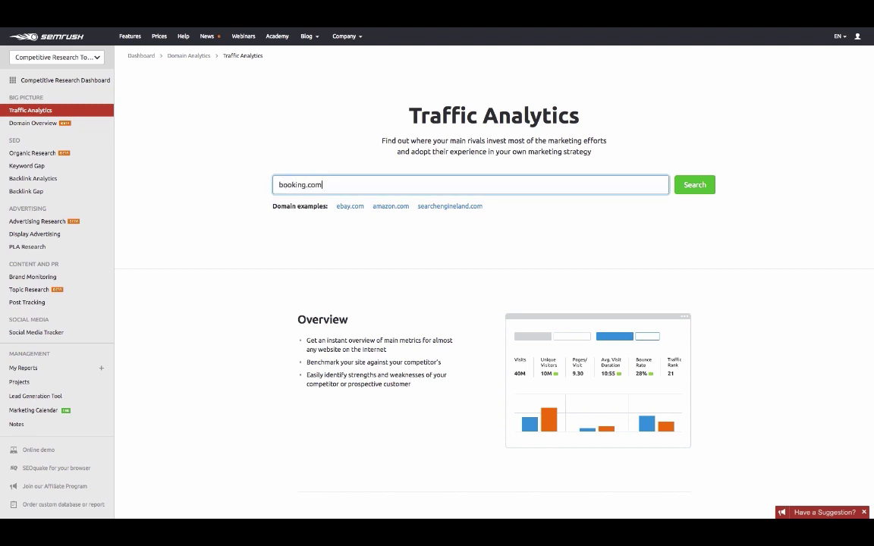
pyautogui.click(689, 191)
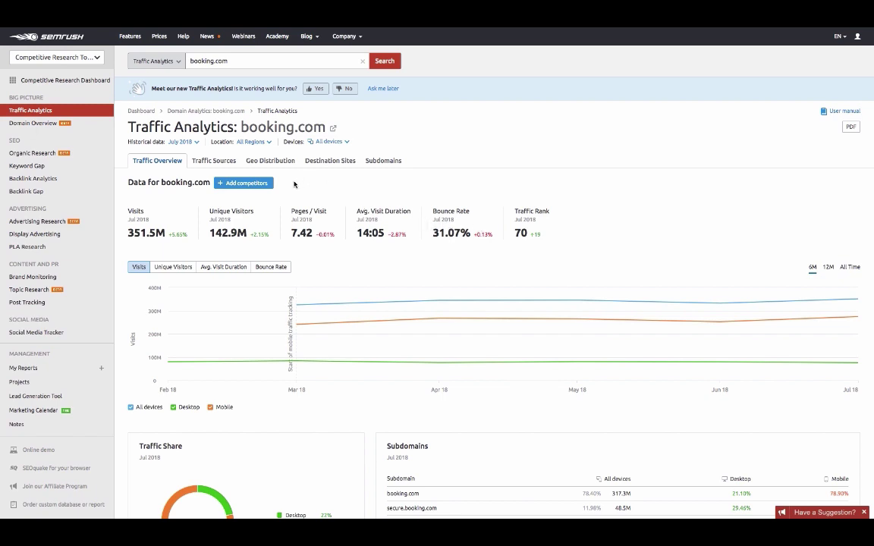
# Add expedia.com as a competitor and review its traffic comparison with booking.com, including traffic sources and countries.
pyautogui.click(255, 182)
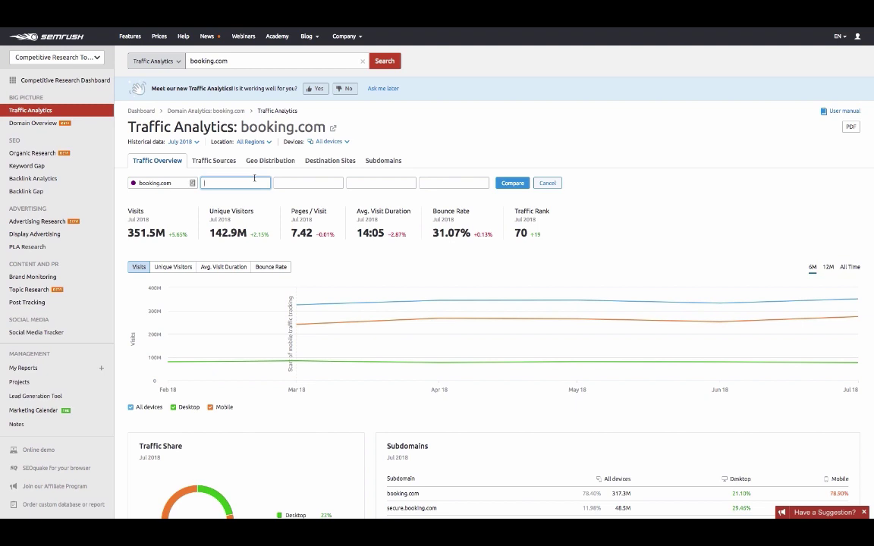
pyautogui.write('expedia.com')
pyautogui.click(512, 184)
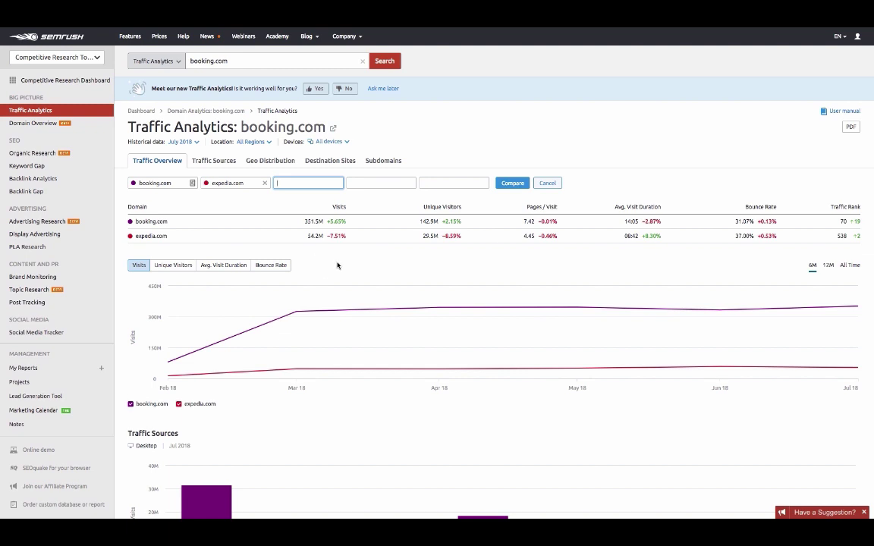
pyautogui.scroll(-1, 338, 264)
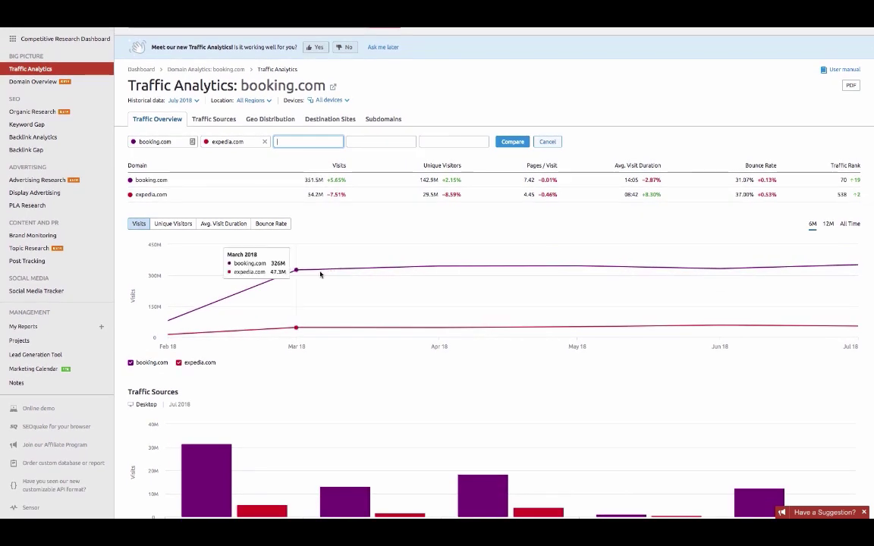
pyautogui.scroll(-3, 499, 273)
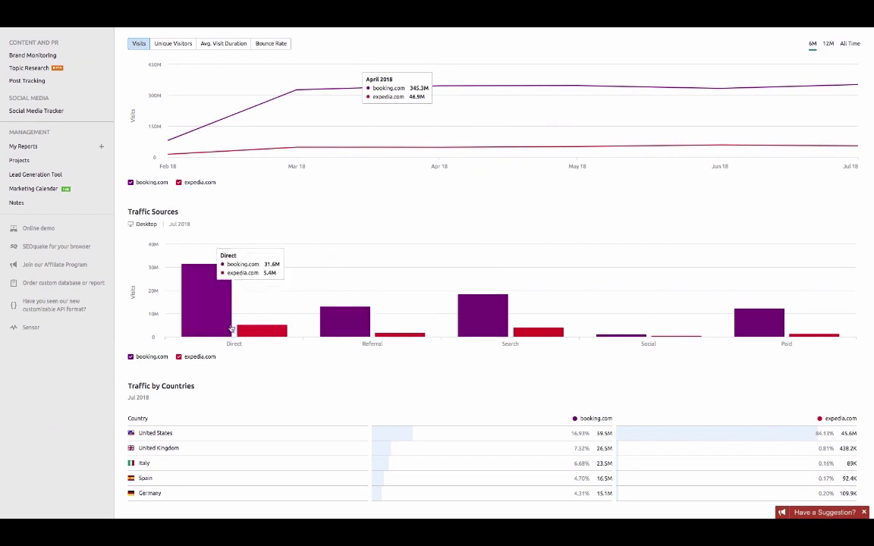
pyautogui.scroll(3, 442, 324)
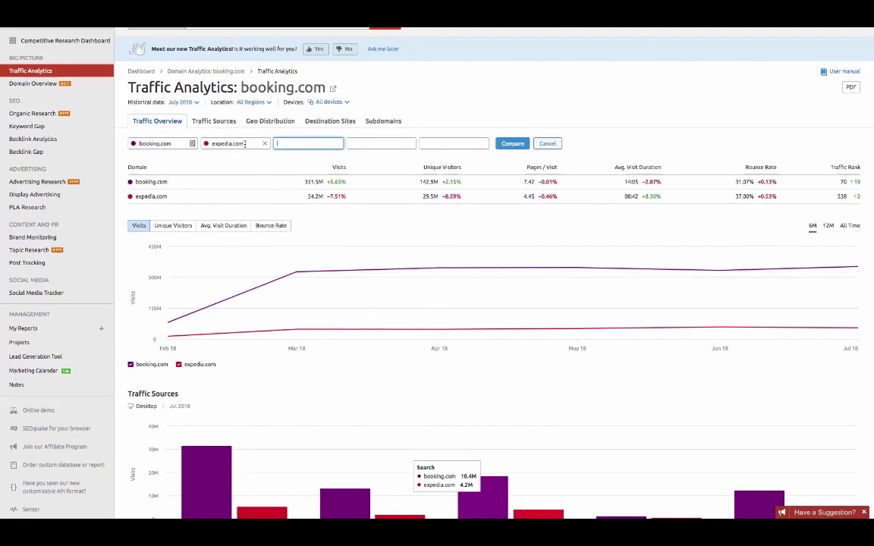
# Examine booking.com's traffic sources, including the breakdowns by referring site, search engine and social network.
pyautogui.click(222, 121)
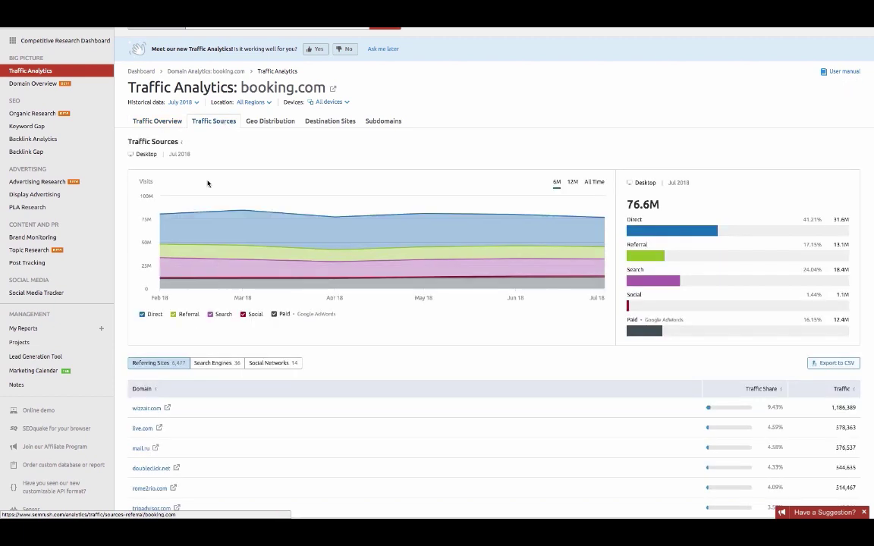
pyautogui.moveTo(241, 210)
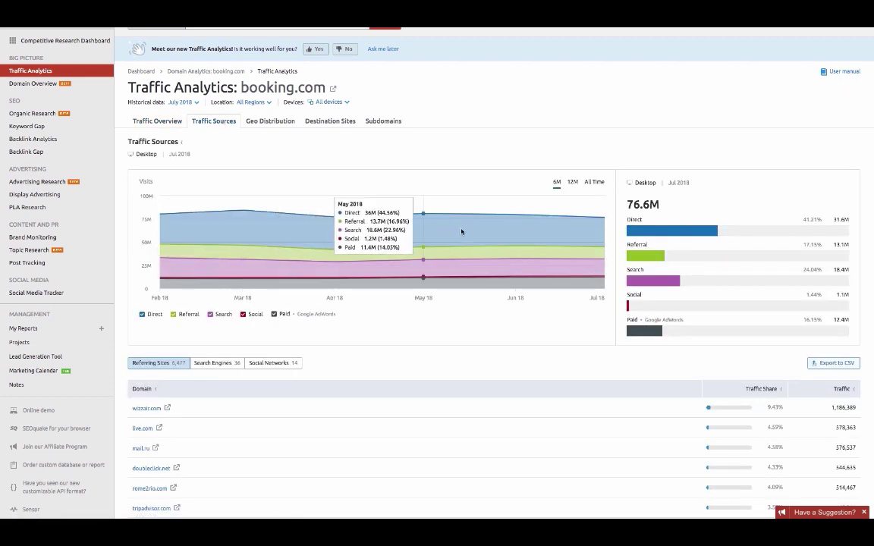
pyautogui.scroll(-2, 610, 248)
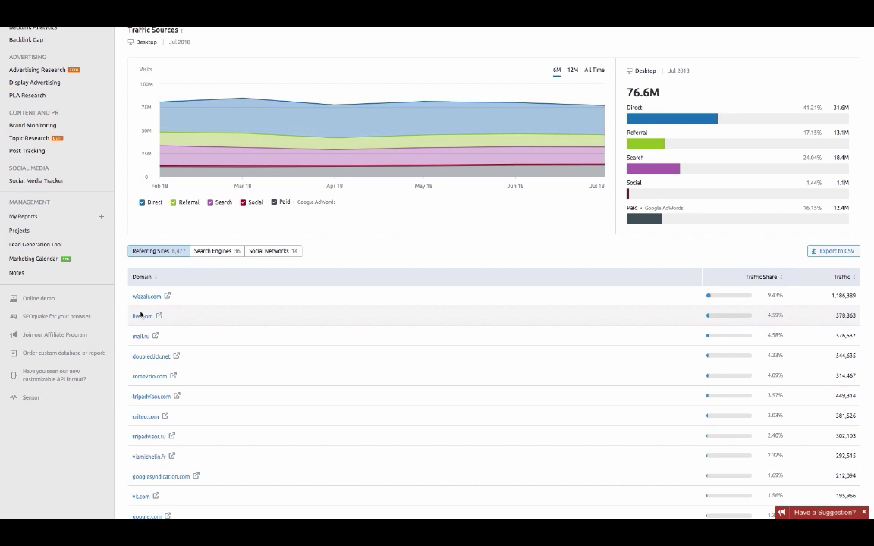
pyautogui.click(220, 252)
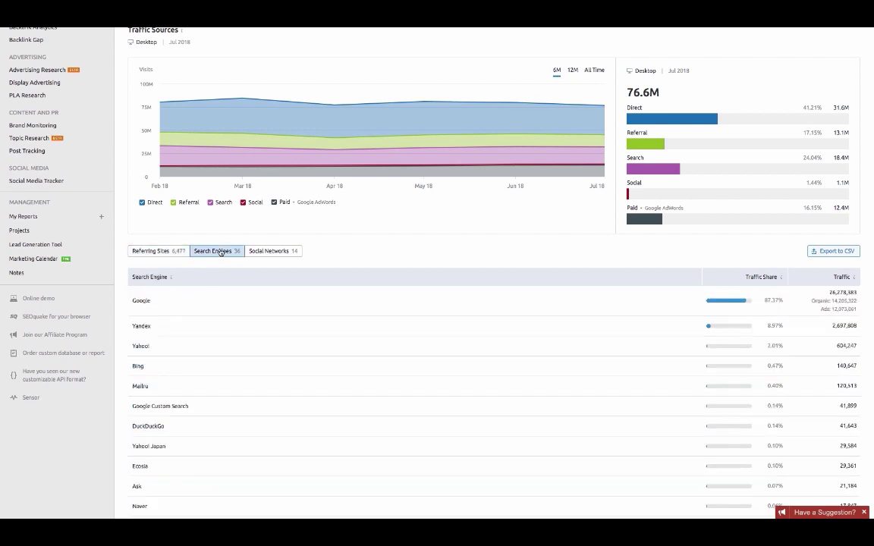
pyautogui.click(273, 256)
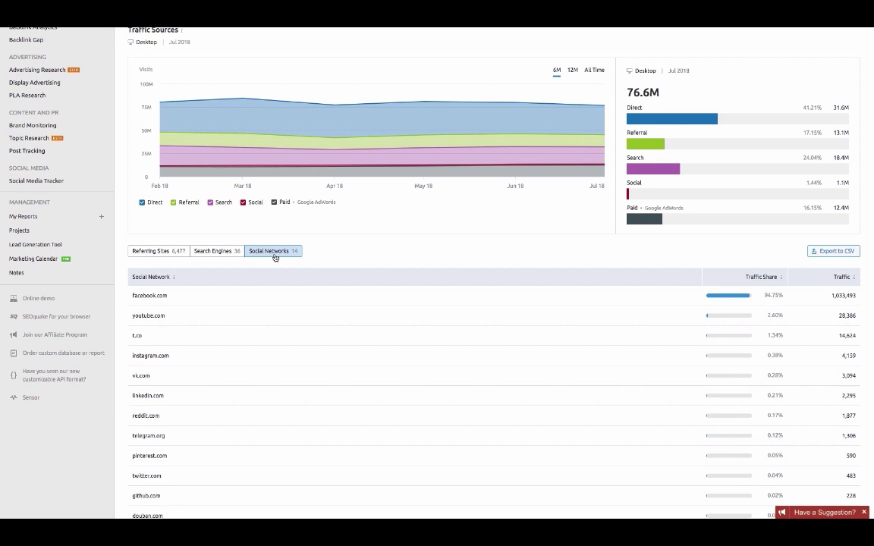
# View the Geo Distribution and Destination Sites reports for booking.com.
pyautogui.scroll(3, 275, 257)
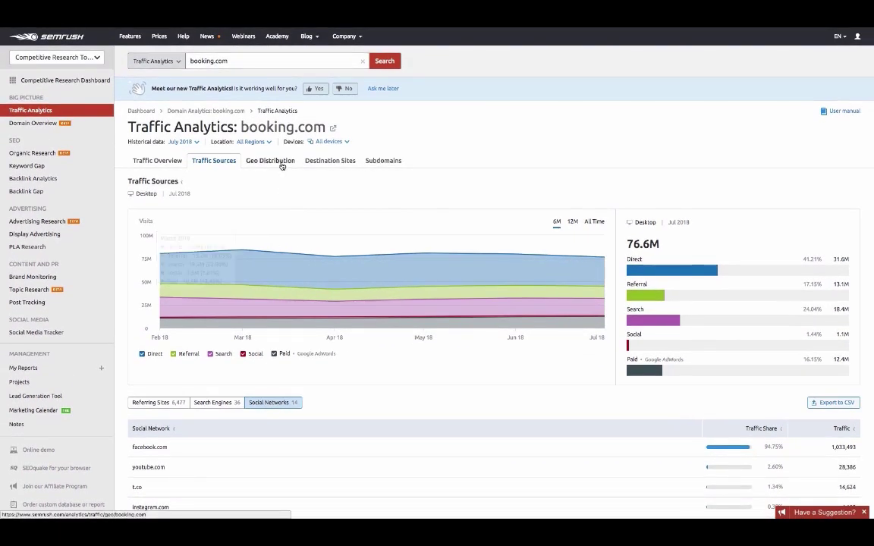
pyautogui.click(282, 166)
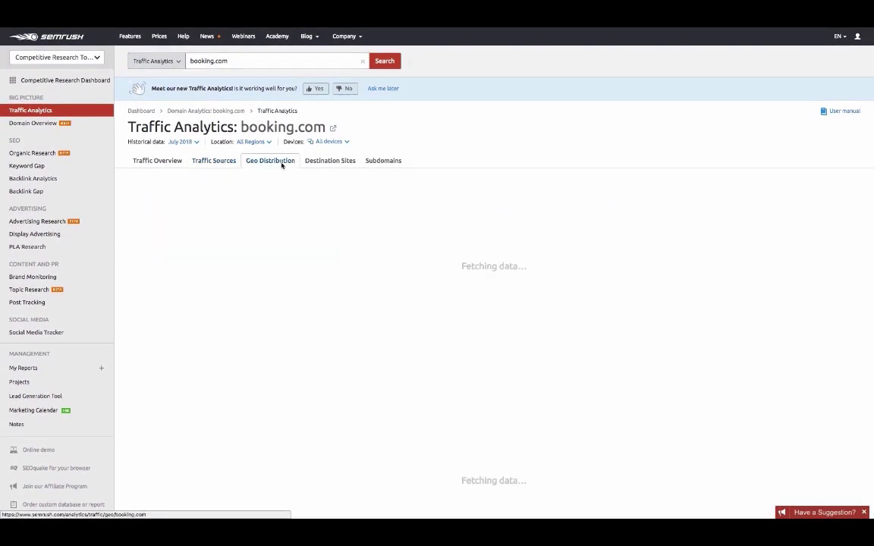
pyautogui.click(318, 164)
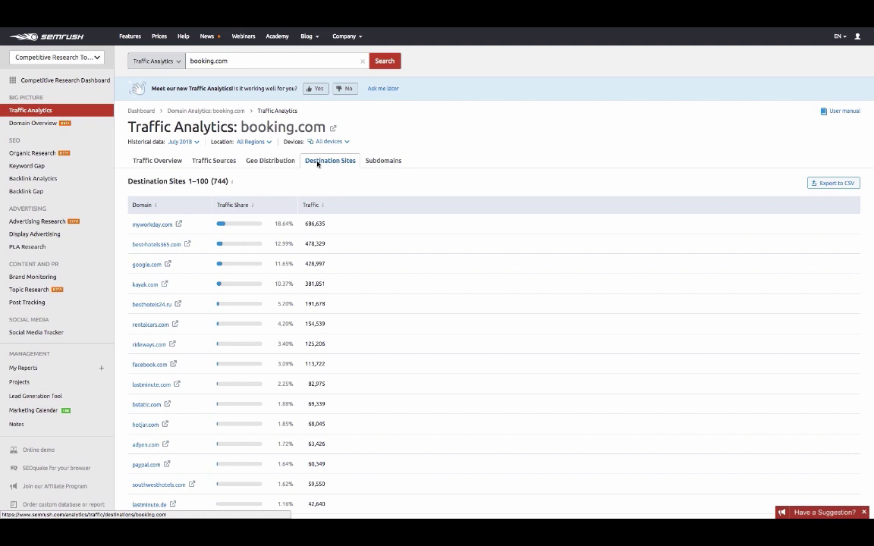
# Look through the available historical data, location and device filter options for the traffic report.
pyautogui.click(198, 143)
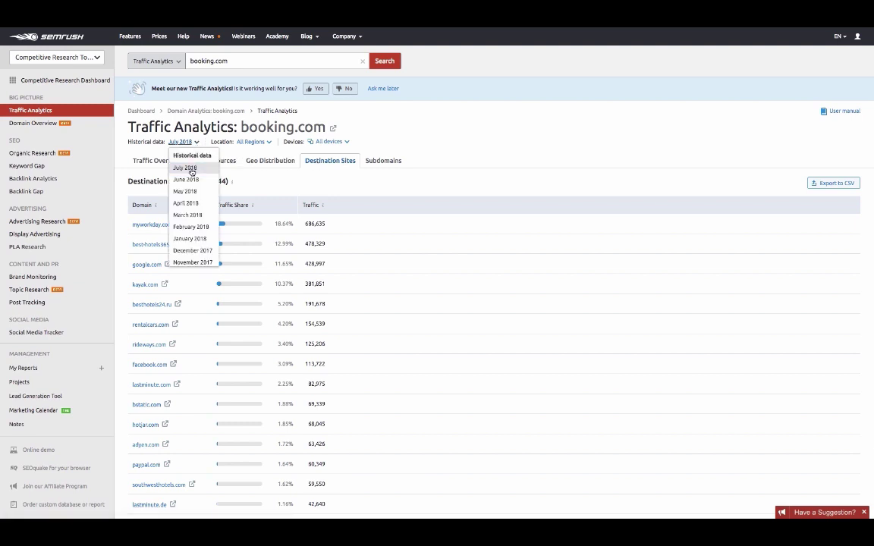
pyautogui.click(270, 142)
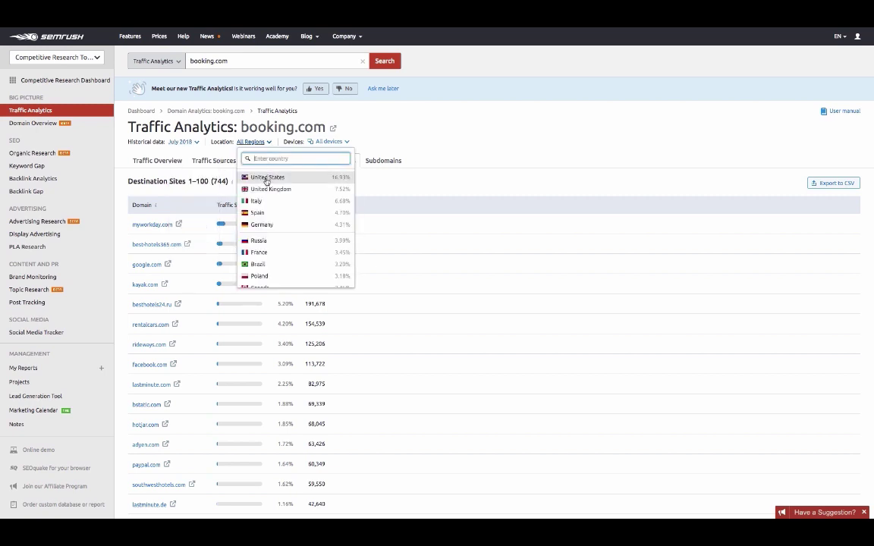
pyautogui.click(346, 142)
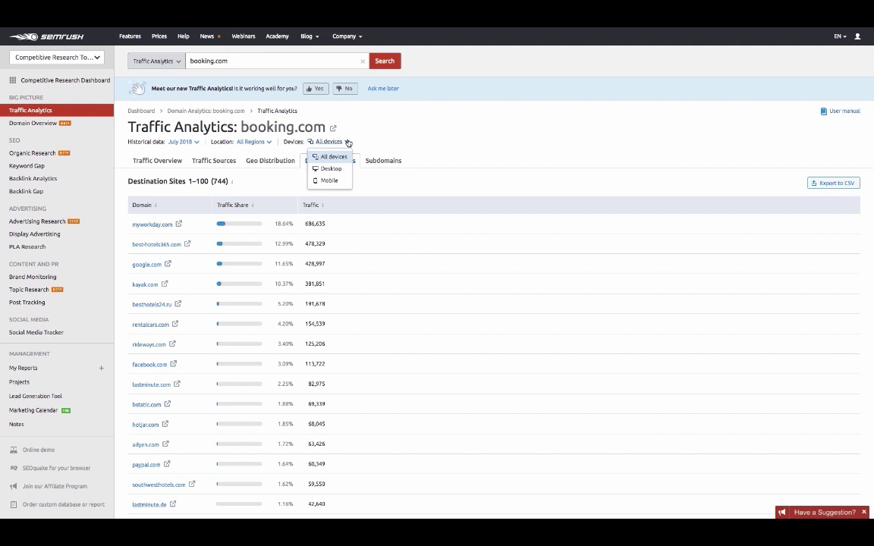
pyautogui.click(372, 128)
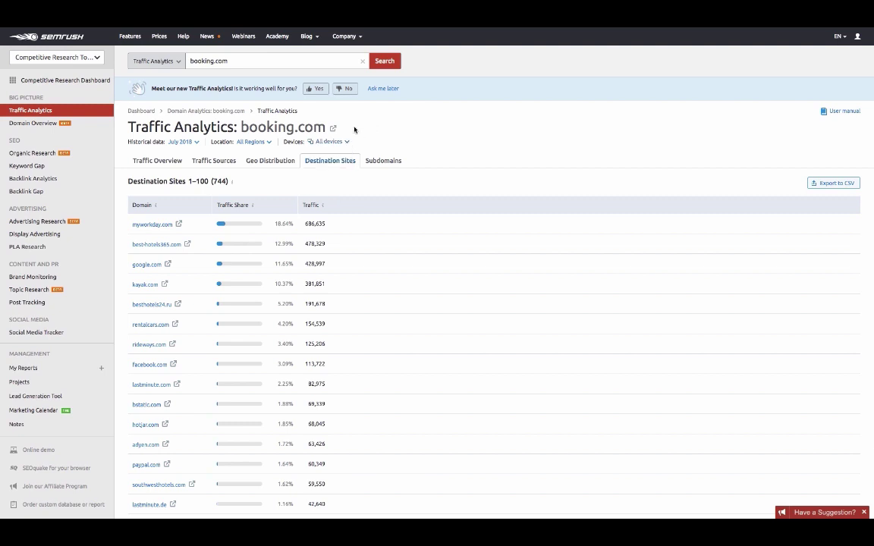
# Run an Organic Research search for booking.com in the US database.
pyautogui.click(21, 154)
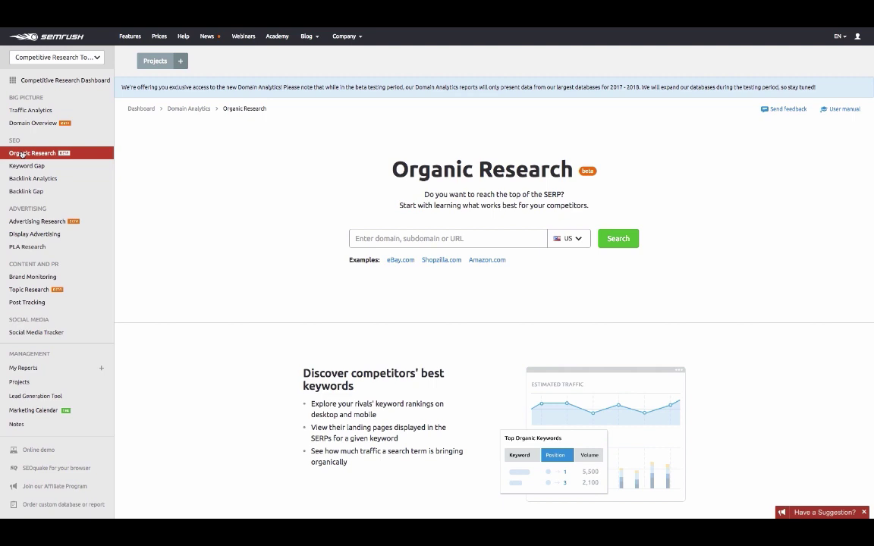
pyautogui.click(403, 243)
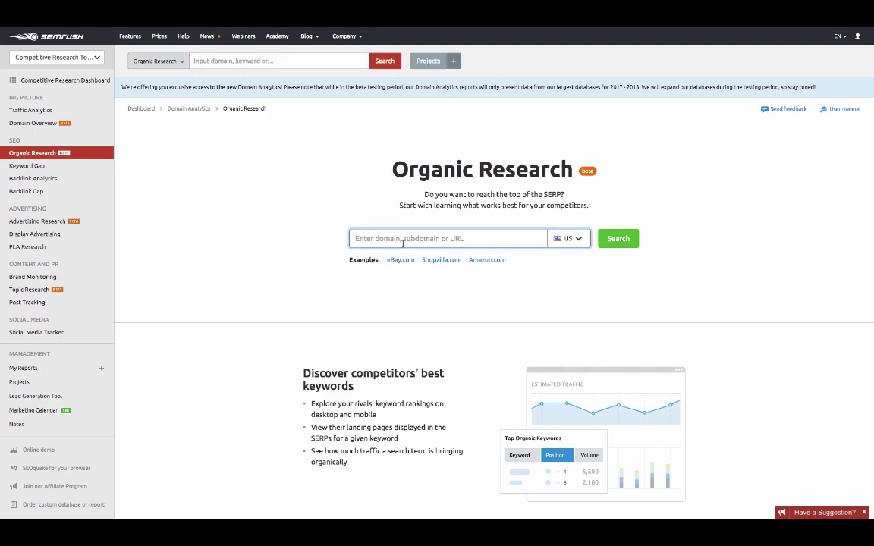
pyautogui.write('b')
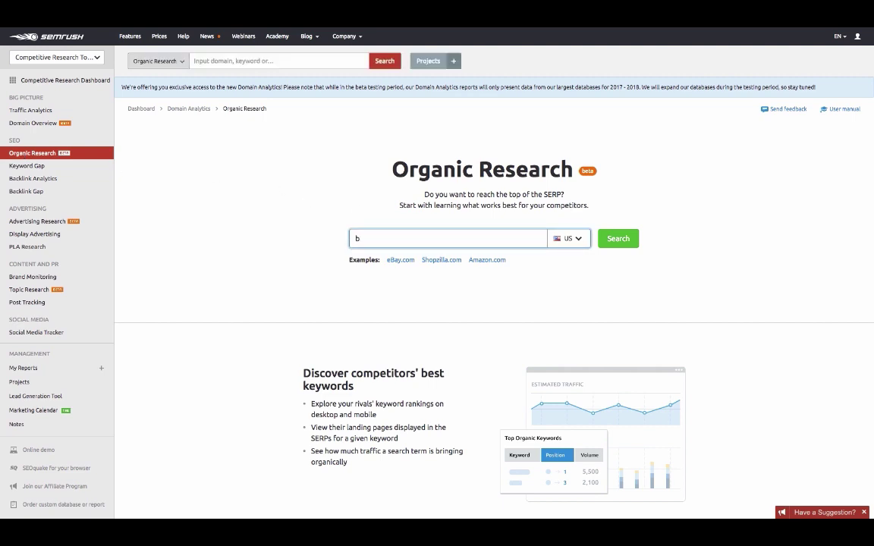
pyautogui.write('ooking.com')
pyautogui.press('Return')
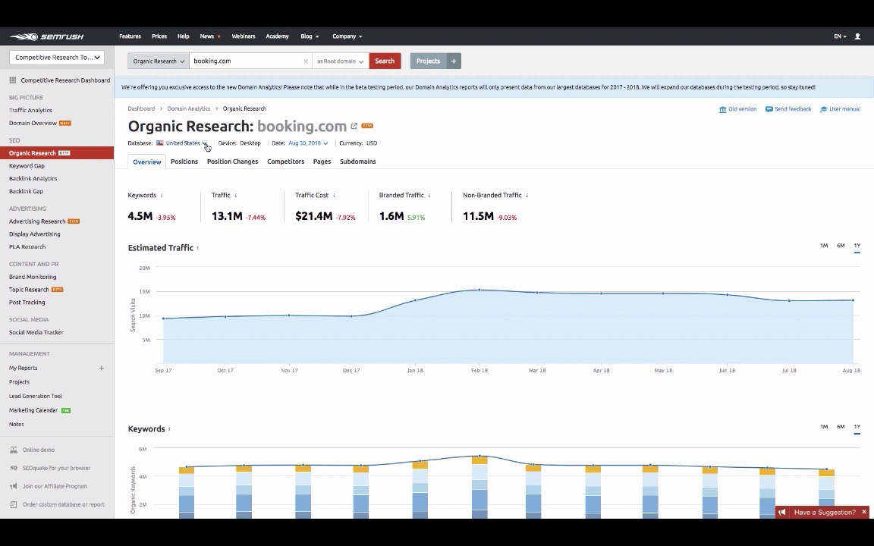
# Check the report date options and examine the organic overview, from estimated traffic and keyword trends to top pages and subdomains.
pyautogui.click(303, 142)
pyautogui.click(392, 134)
pyautogui.scroll(-3, 219, 229)
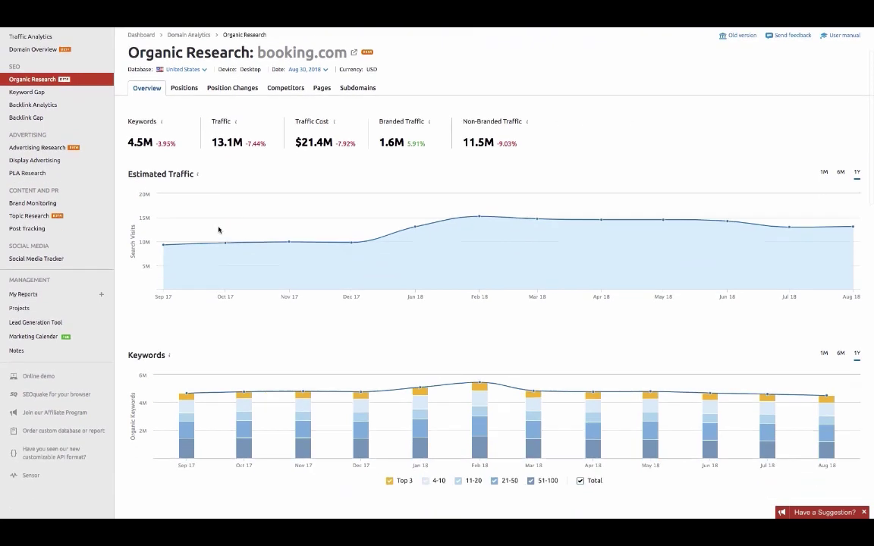
pyautogui.scroll(-5, 219, 230)
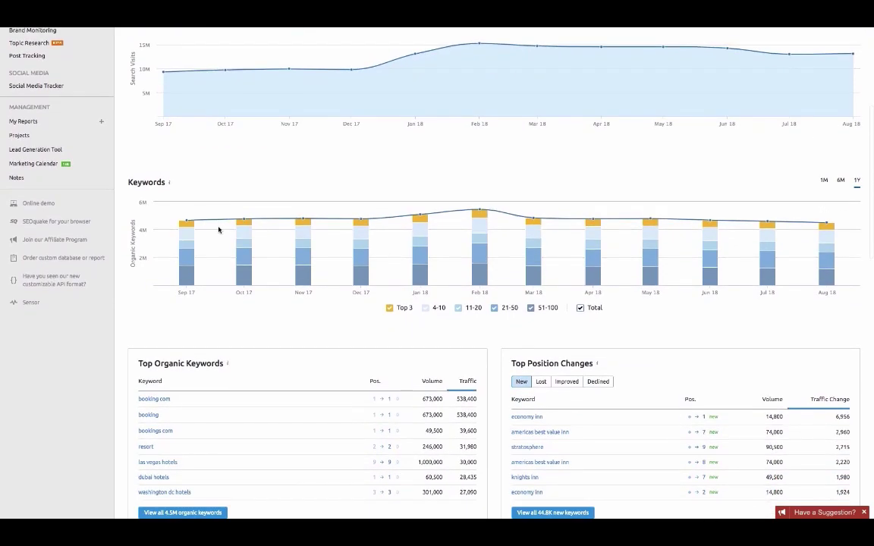
pyautogui.scroll(-2, 219, 228)
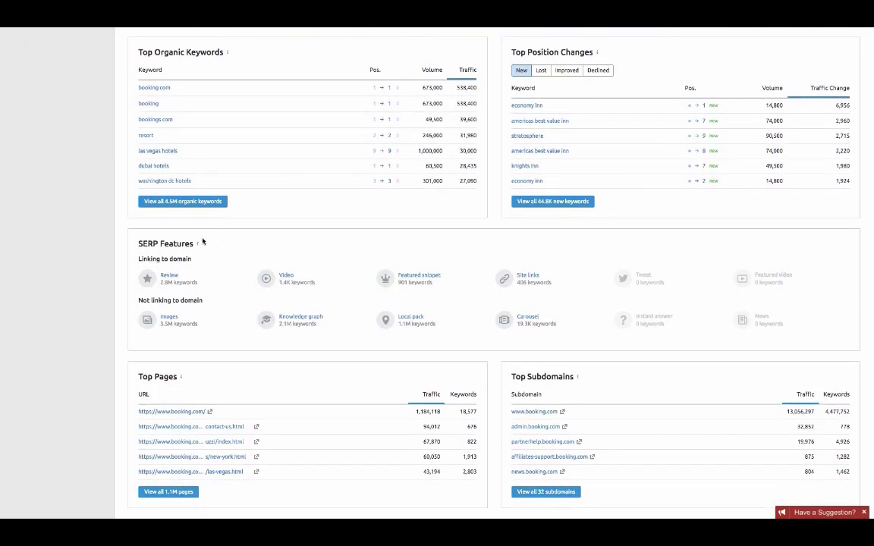
pyautogui.scroll(8, 245, 257)
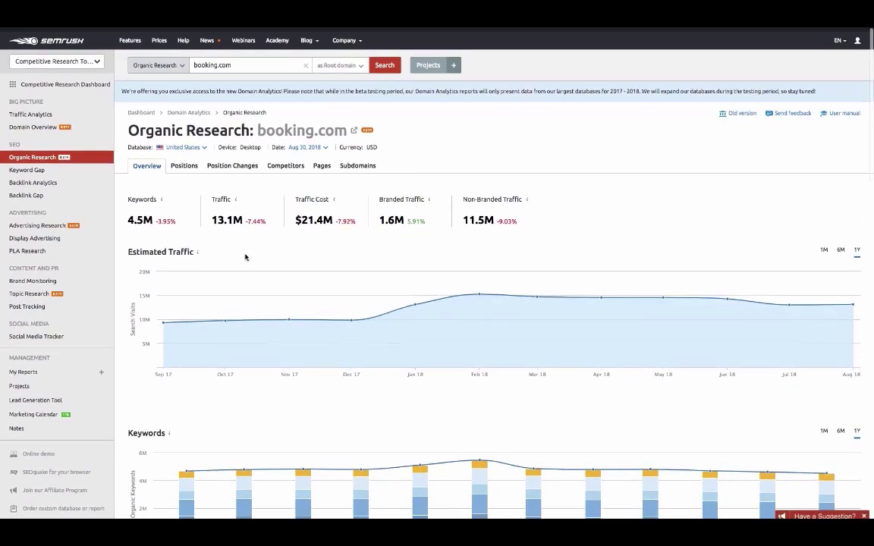
# Open booking.com's organic Positions report and examine its Organic Search Positions table.
pyautogui.click(184, 161)
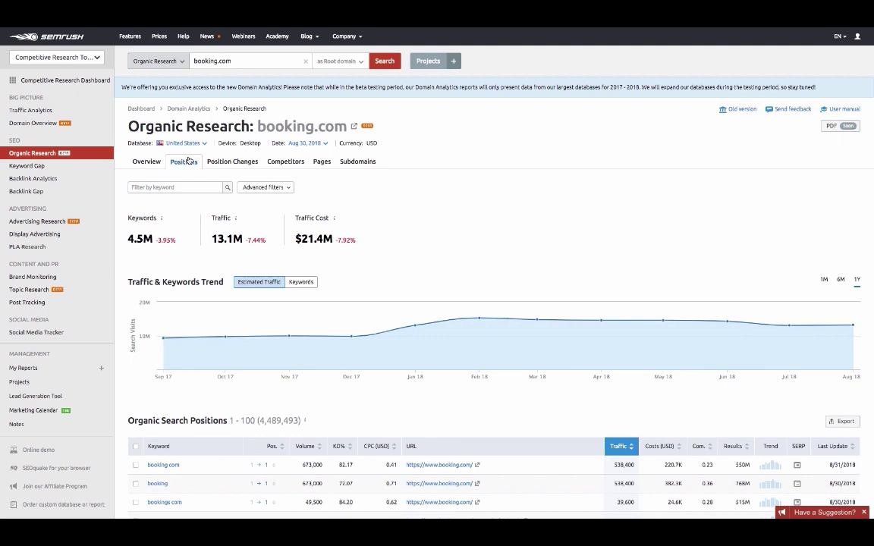
pyautogui.scroll(-5, 188, 161)
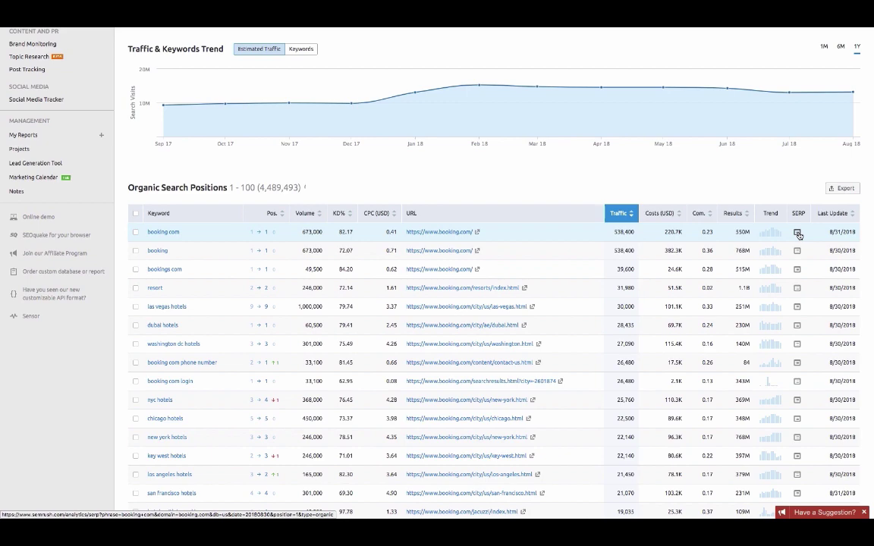
pyautogui.scroll(3, 798, 235)
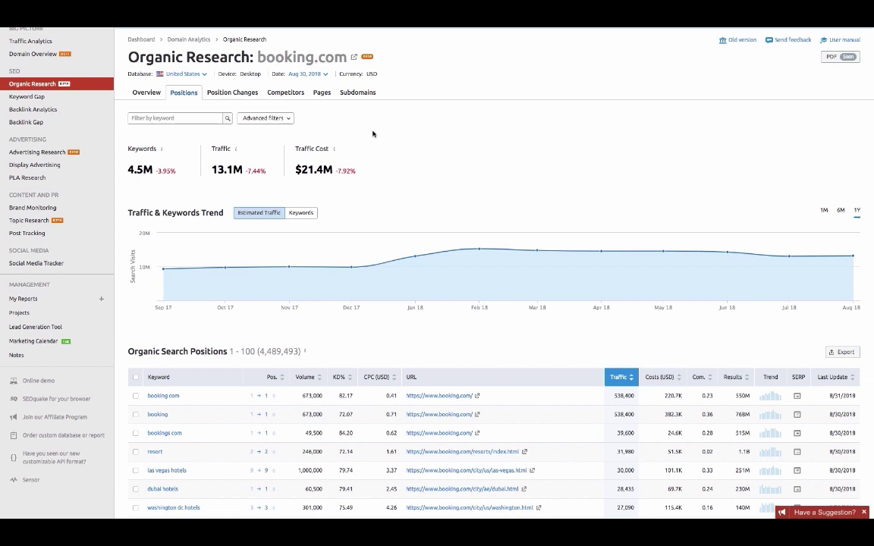
# Look through the advanced filter conditions and the data export options for the Organic Search Positions table.
pyautogui.click(281, 119)
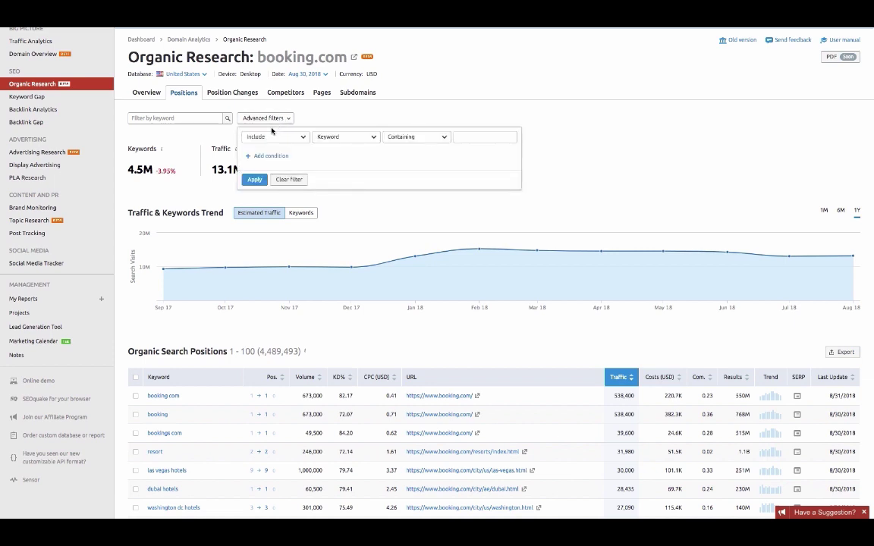
pyautogui.click(360, 138)
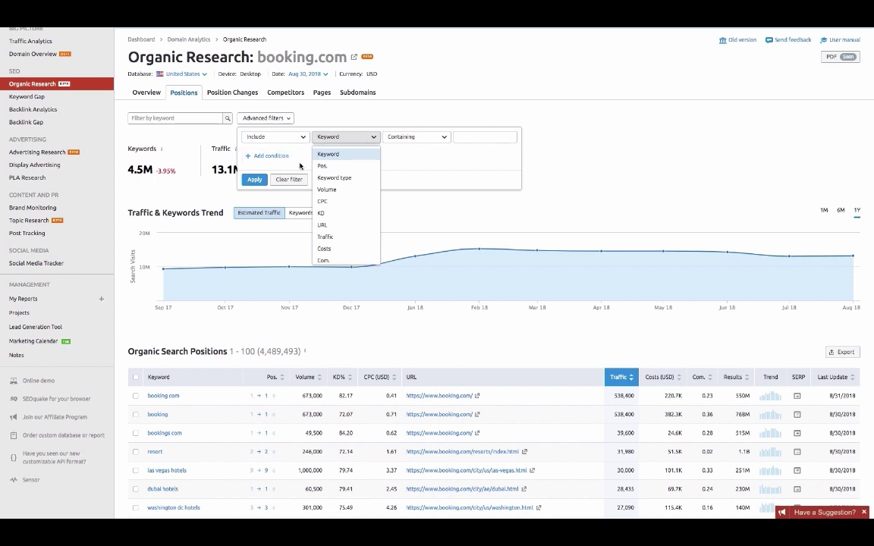
pyautogui.click(270, 155)
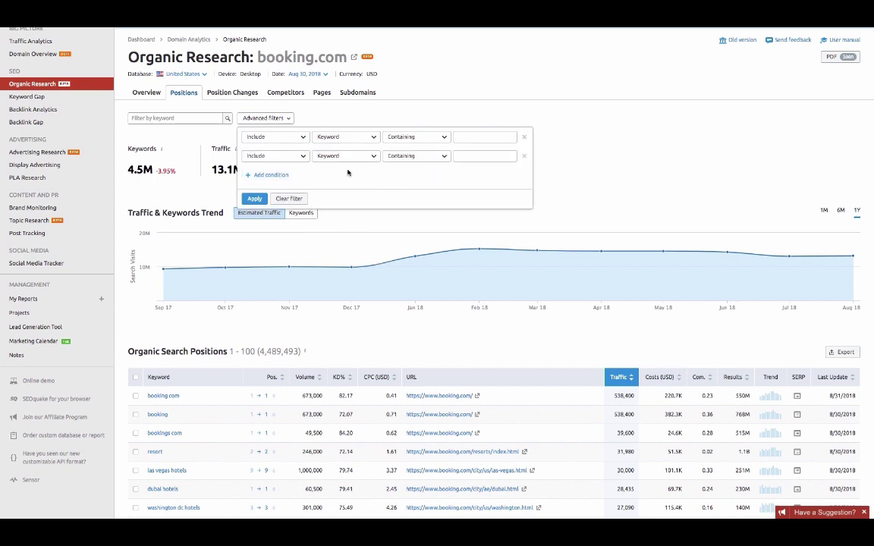
pyautogui.click(600, 169)
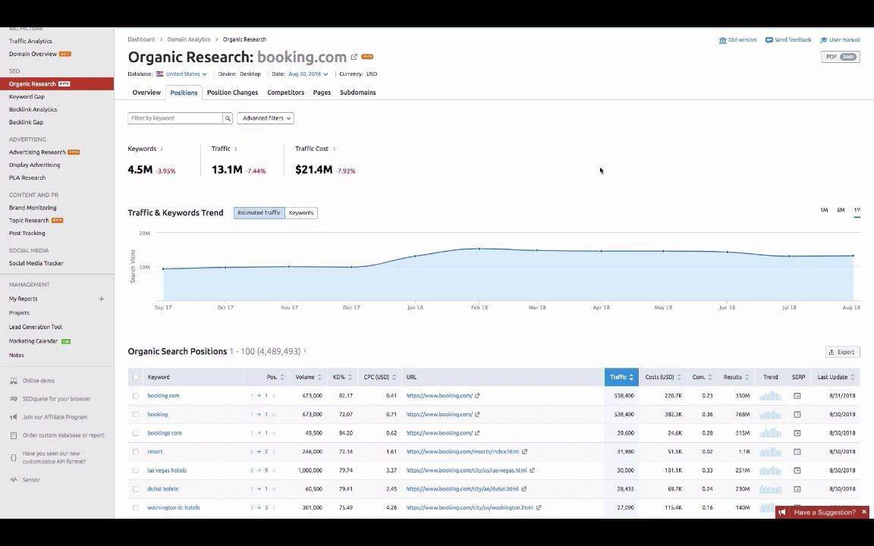
pyautogui.click(835, 353)
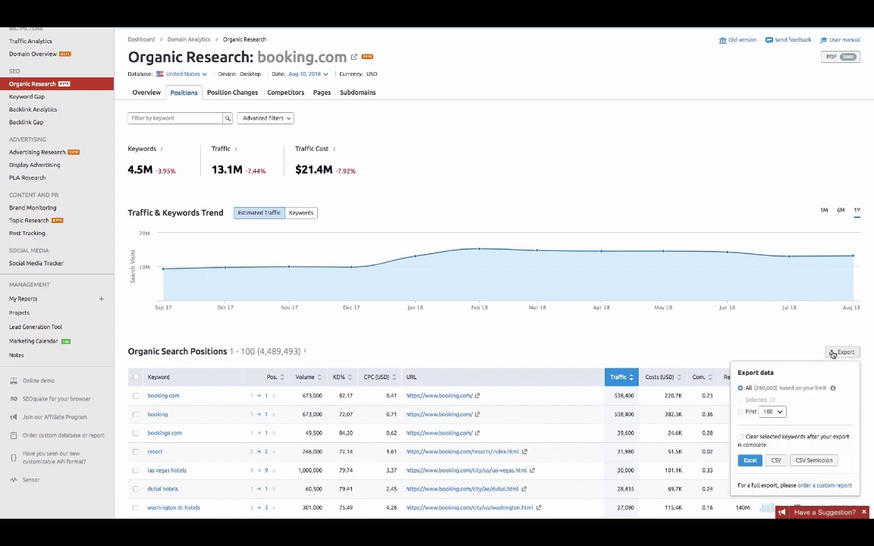
pyautogui.click(774, 461)
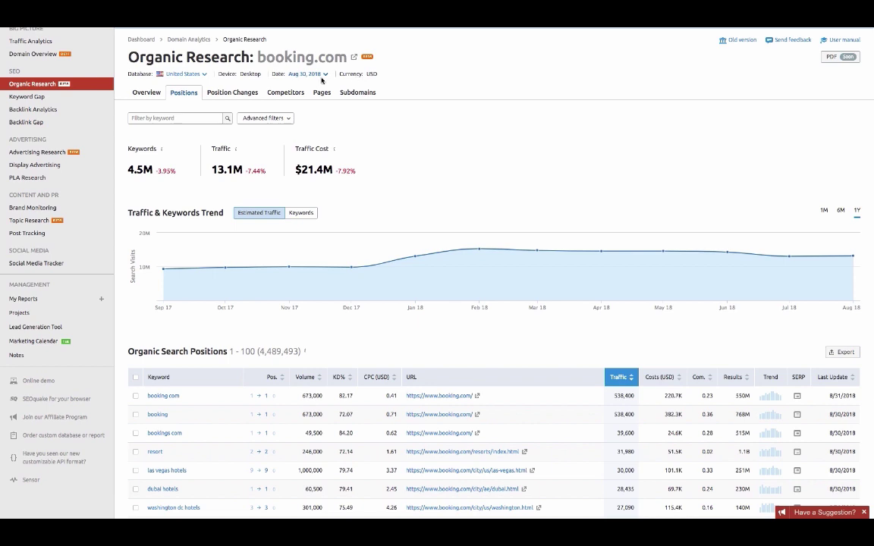
# Open booking.com's organic Competitors report and open the common keywords comparison with expedia.com.
pyautogui.click(290, 91)
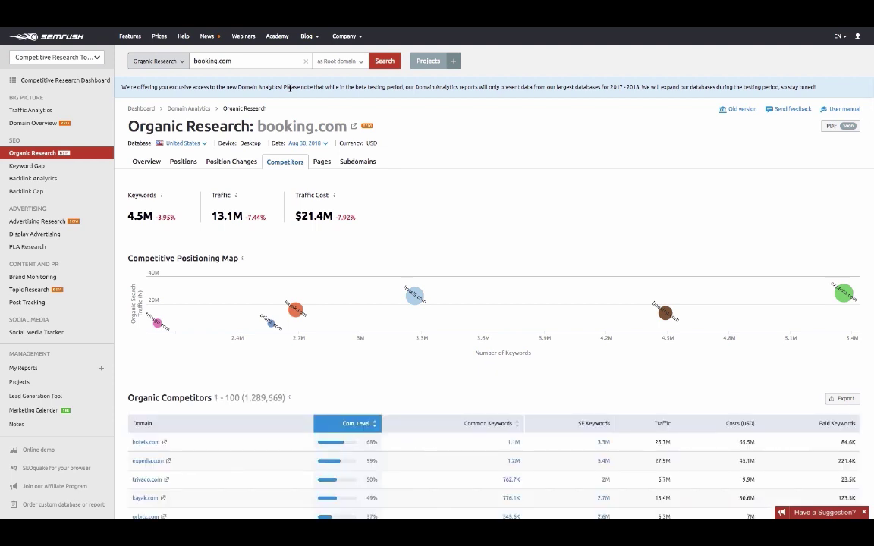
pyautogui.scroll(-5, 289, 87)
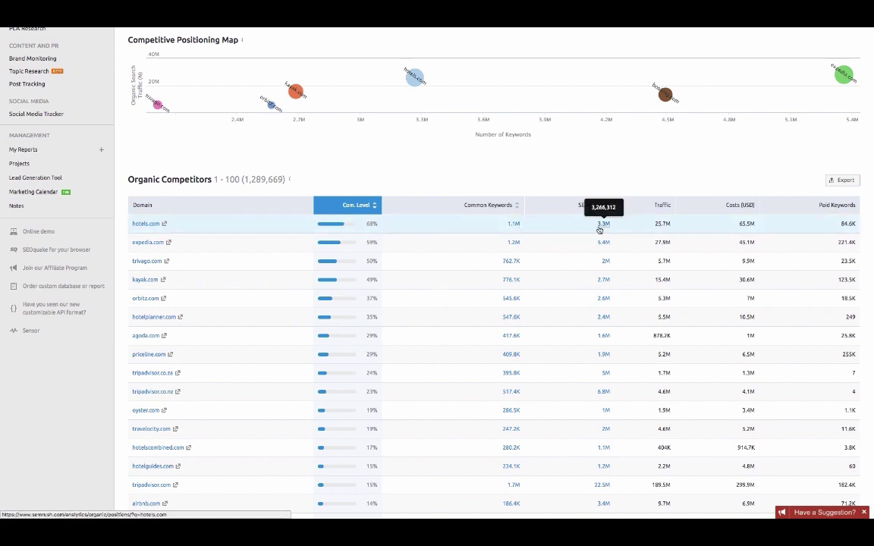
pyautogui.click(513, 244)
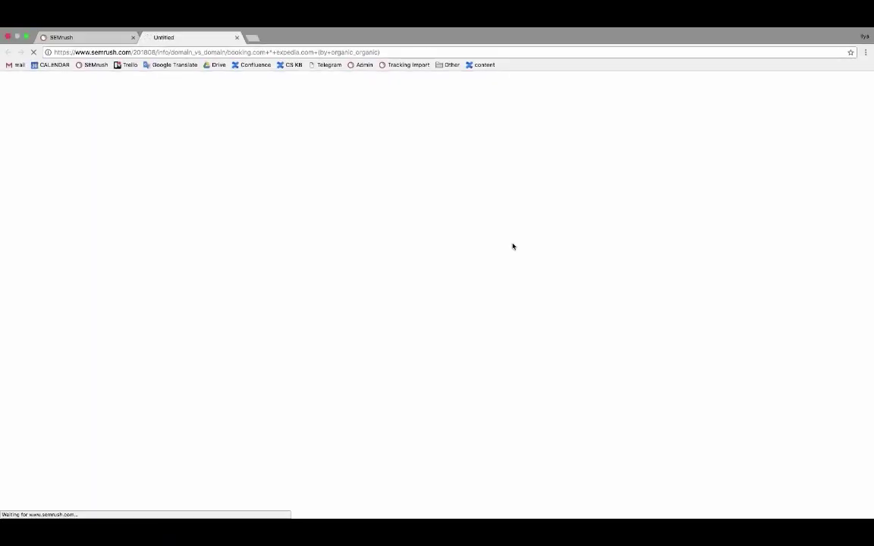
pyautogui.press('ctrl+super+f')
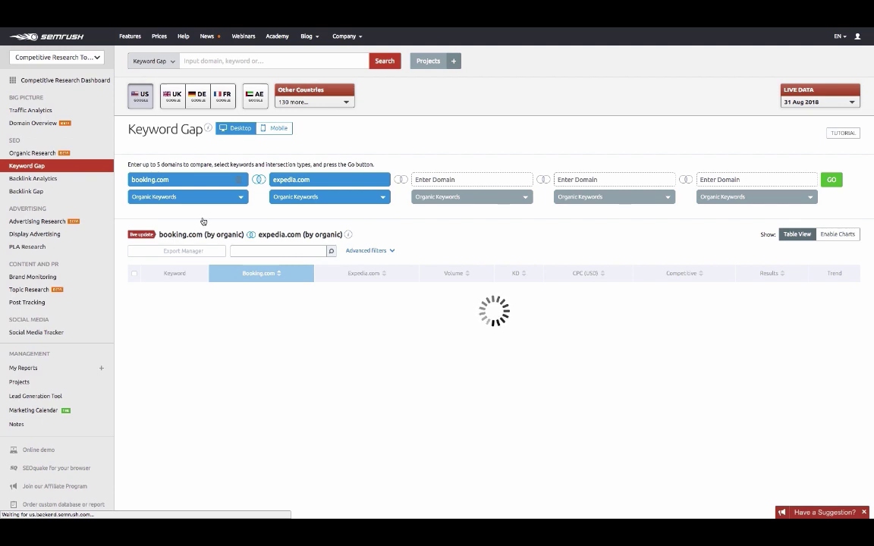
# Check the keyword type and intersection options in Keyword Gap and examine the keywords shared by booking.com and expedia.com.
pyautogui.click(227, 199)
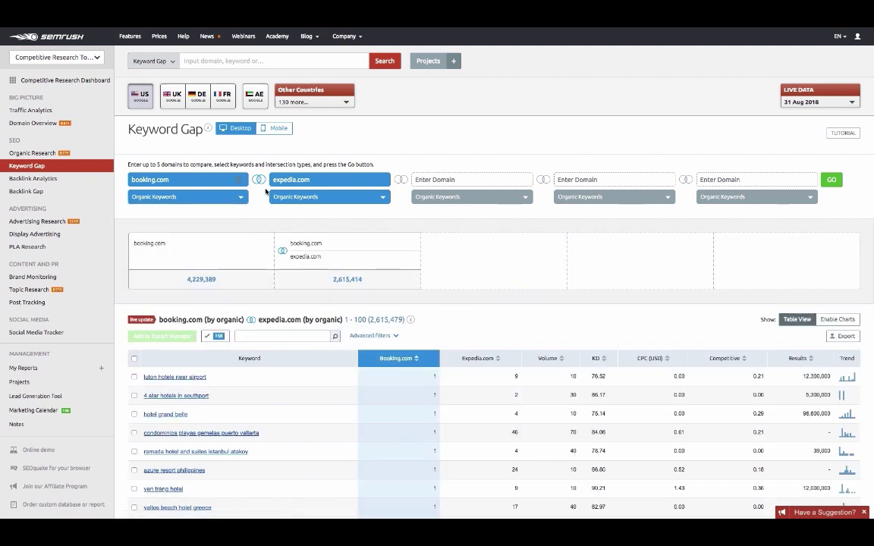
pyautogui.click(258, 179)
pyautogui.scroll(-2, 192, 230)
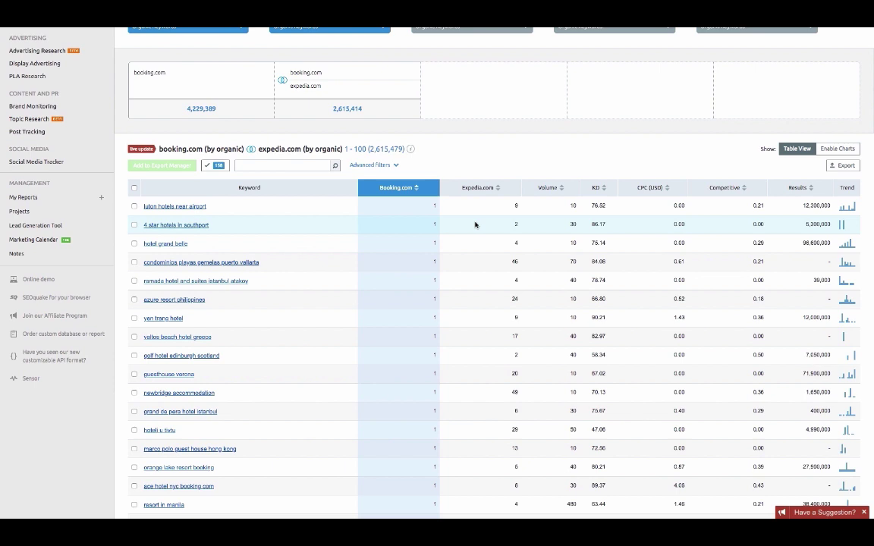
# View the keyword overlap as a chart, inspect each domain's area and the intersection, and return to the table view.
pyautogui.click(824, 149)
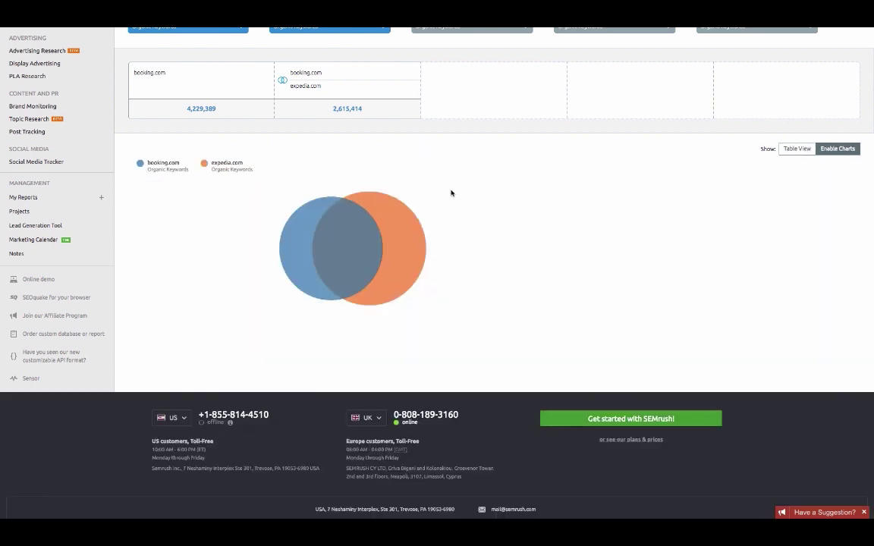
pyautogui.moveTo(378, 198)
pyautogui.moveTo(341, 219)
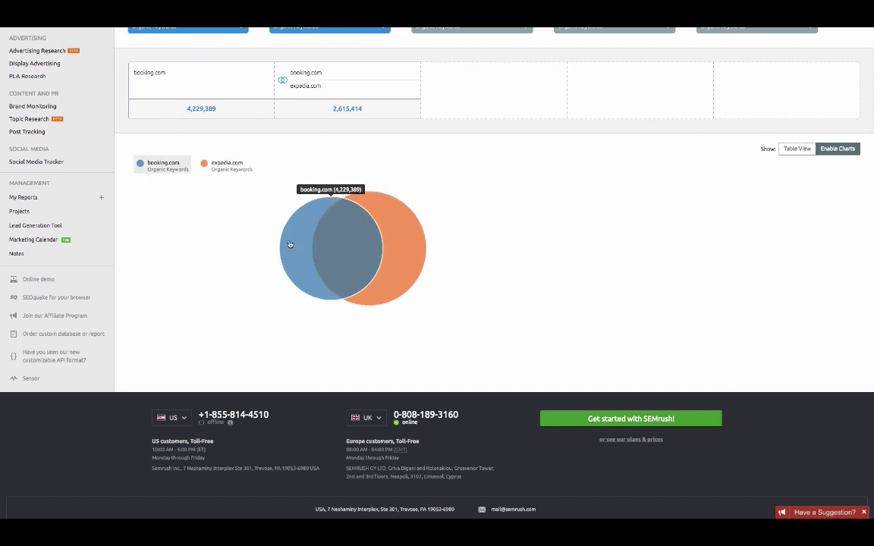
pyautogui.moveTo(413, 254)
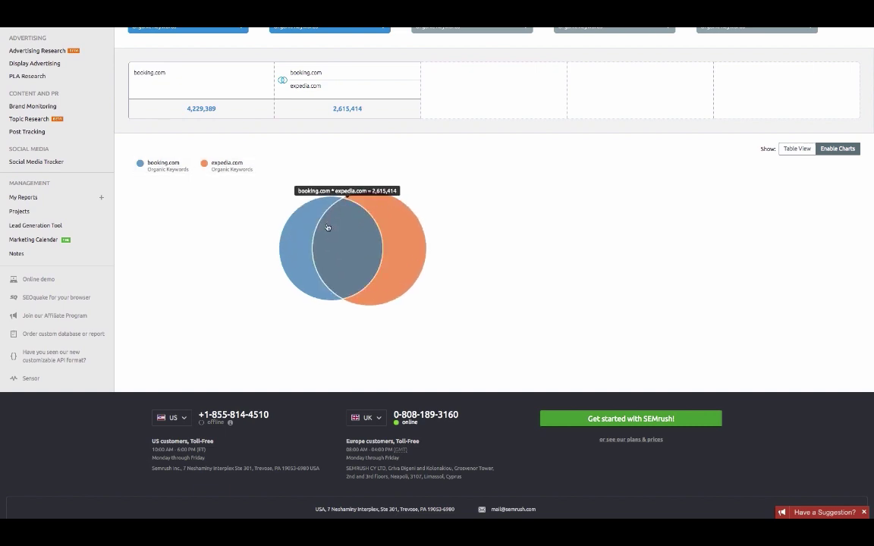
pyautogui.moveTo(299, 212)
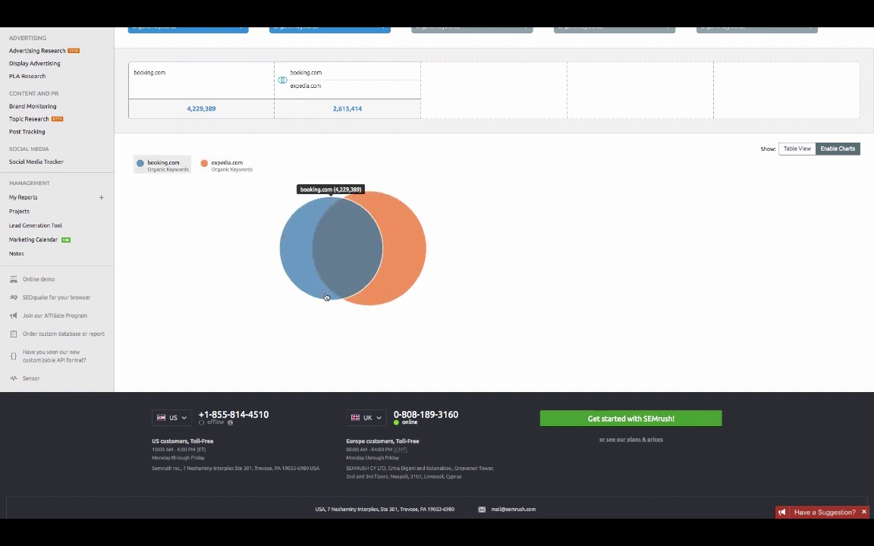
pyautogui.scroll(3, 429, 191)
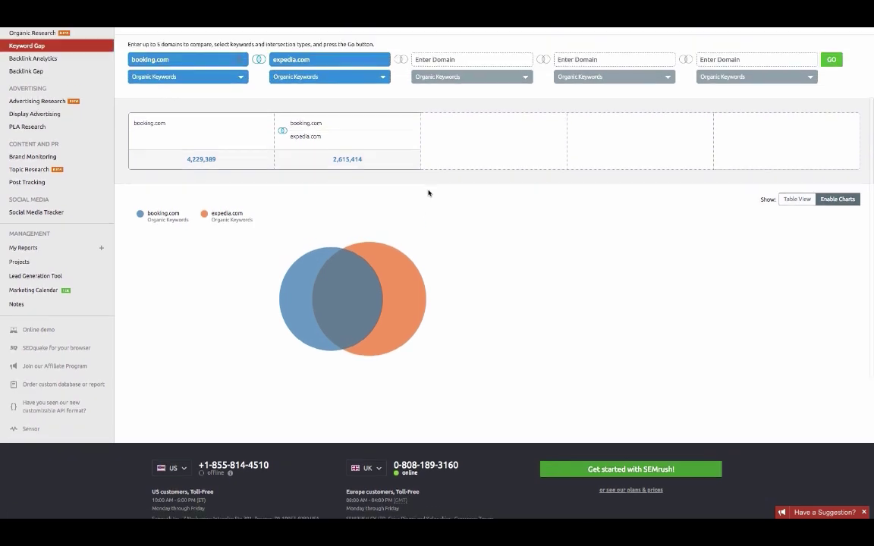
pyautogui.click(796, 319)
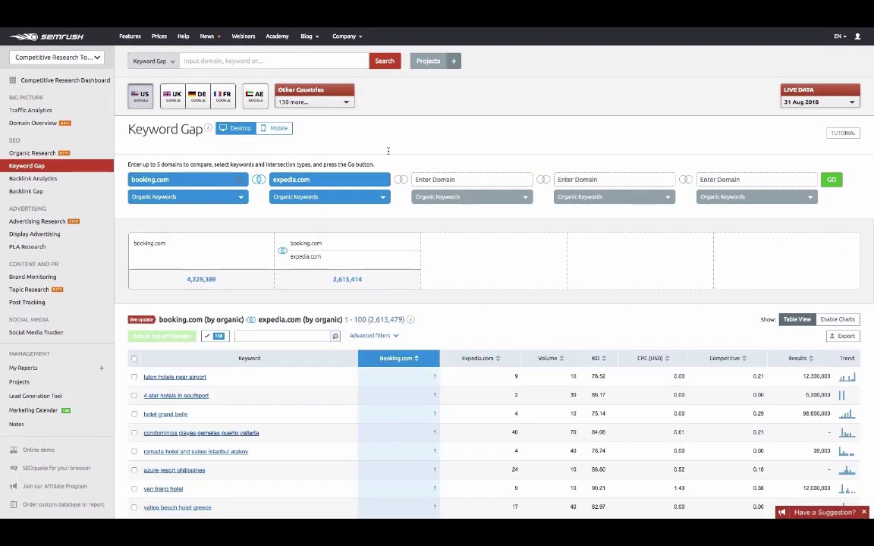
# Rerun the Keyword Gap comparison with expedia.com for keywords unique to the first domain and review the resulting table.
pyautogui.click(259, 180)
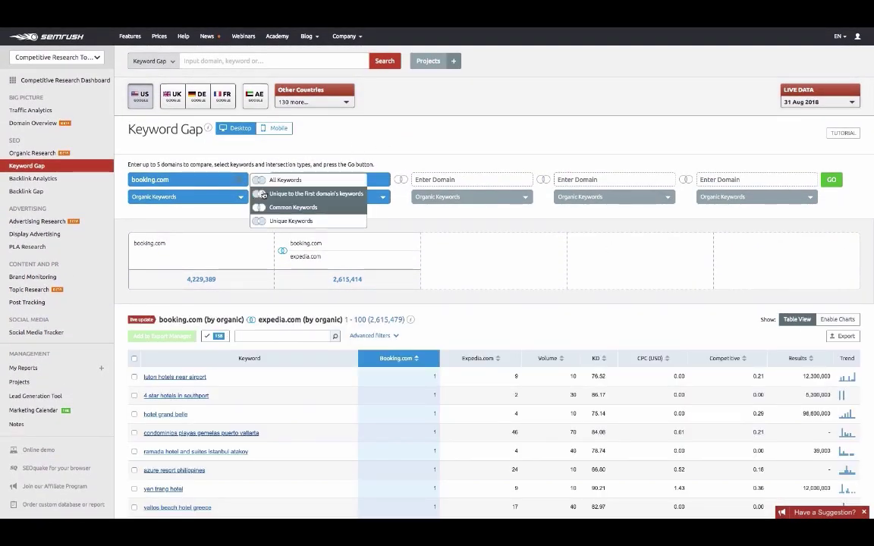
pyautogui.click(262, 194)
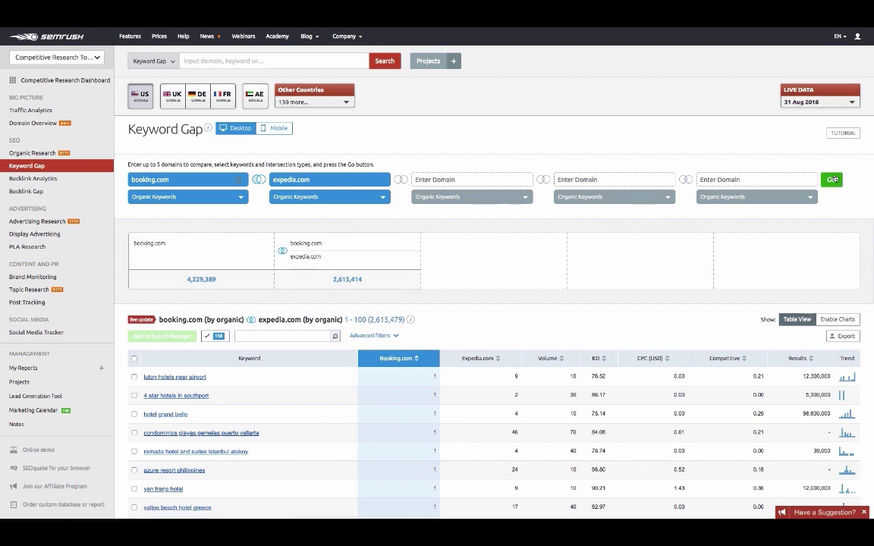
pyautogui.click(832, 179)
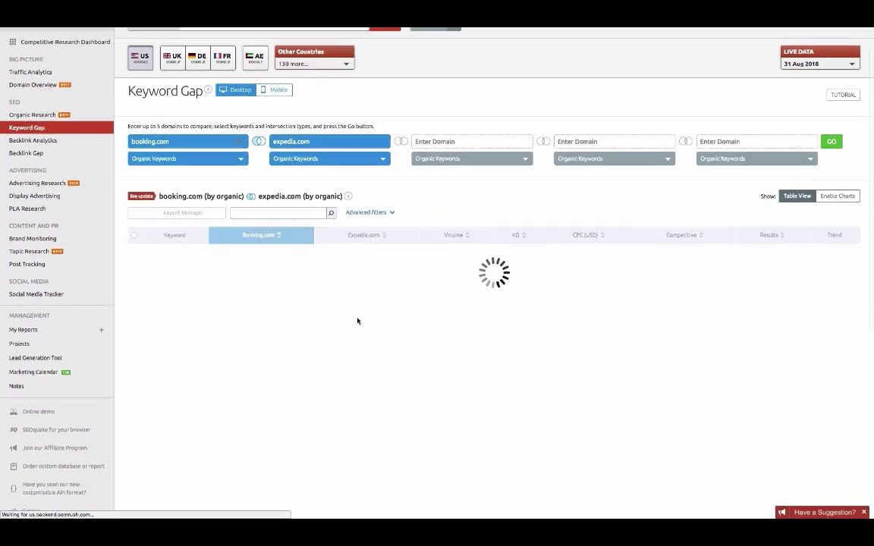
pyautogui.scroll(-2, 349, 311)
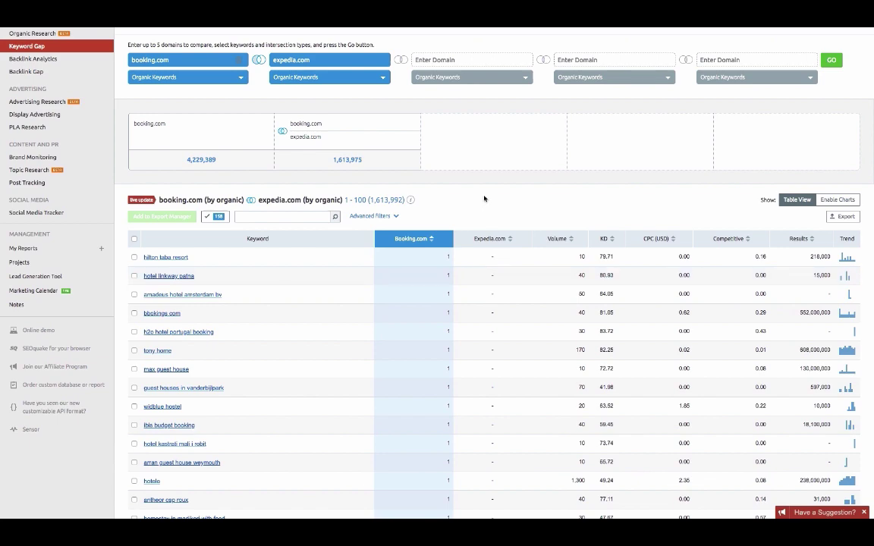
pyautogui.scroll(3, 483, 198)
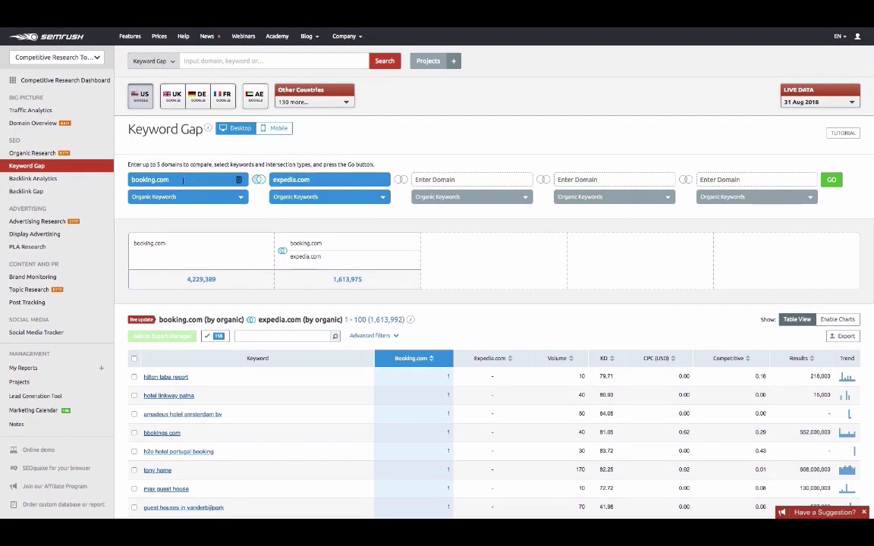
# Compare booking.com's organic keywords with its own paid keywords using the common keywords intersection, and check the available live and historical data dates.
pyautogui.moveTo(178, 179); pyautogui.dragTo(133, 180)
pyautogui.hotkey('ctrl', 'c')
pyautogui.click(258, 178)
pyautogui.click(358, 179)
pyautogui.moveTo(358, 179); pyautogui.dragTo(271, 179)
pyautogui.hotkey('ctrl', 'v')
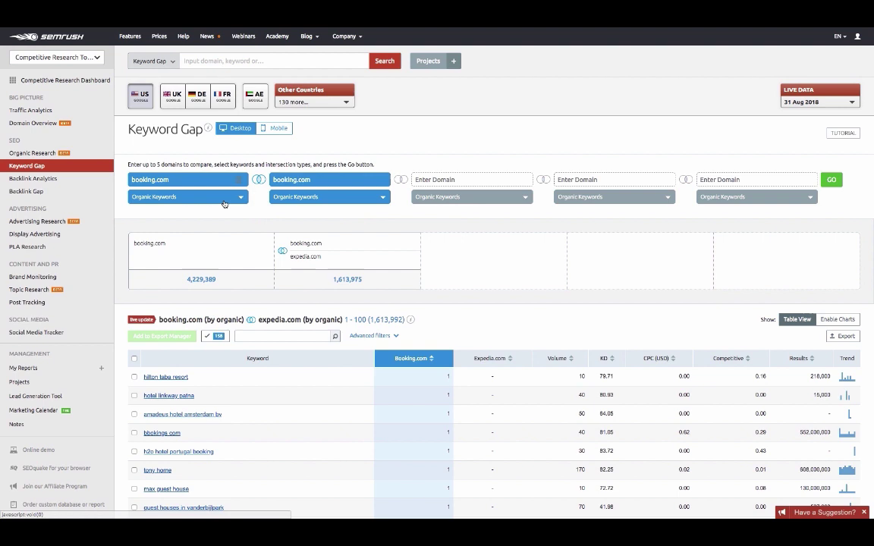
pyautogui.click(296, 196)
pyautogui.click(299, 223)
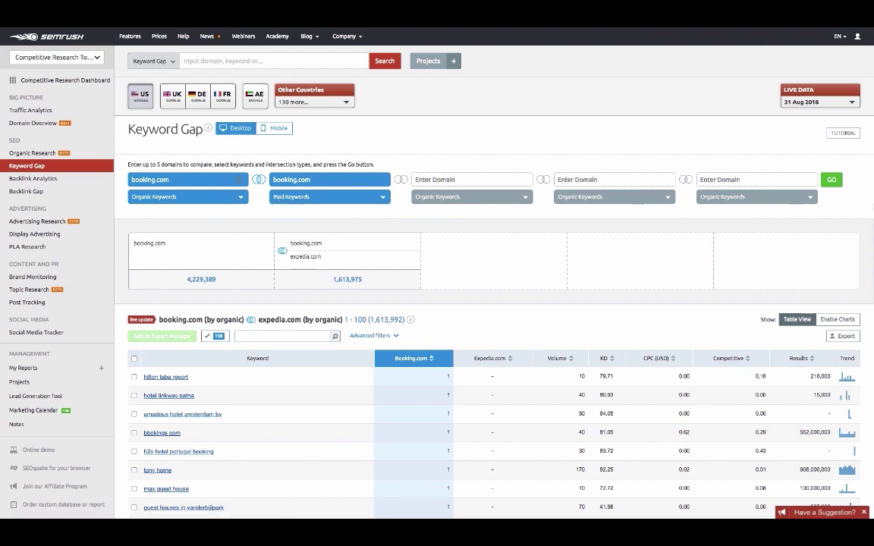
pyautogui.click(838, 185)
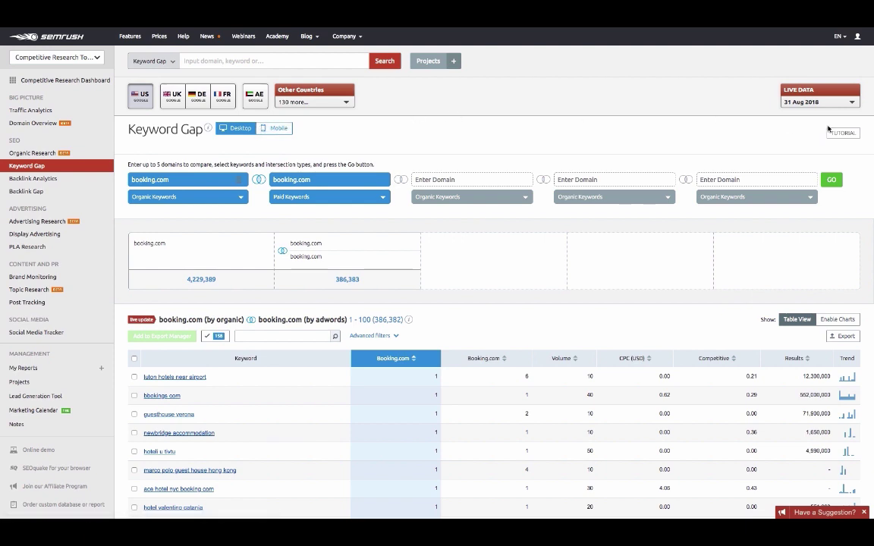
pyautogui.click(826, 102)
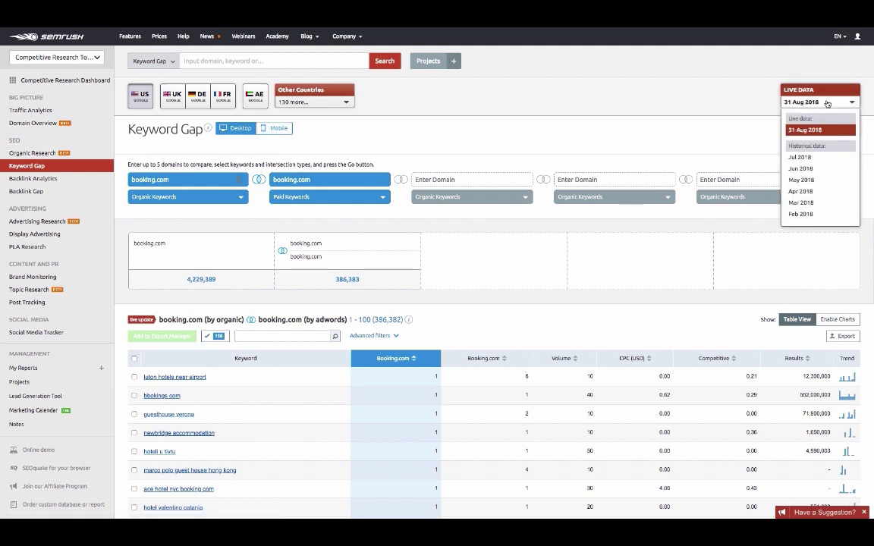
pyautogui.click(743, 118)
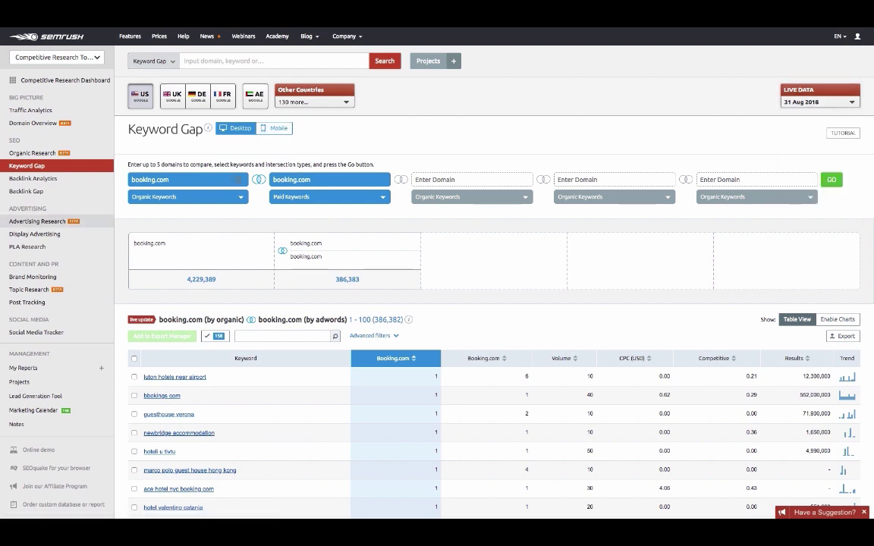
# Open Backlink Analytics for booking.com and view its overview and detailed Backlinks report.
pyautogui.click(45, 179)
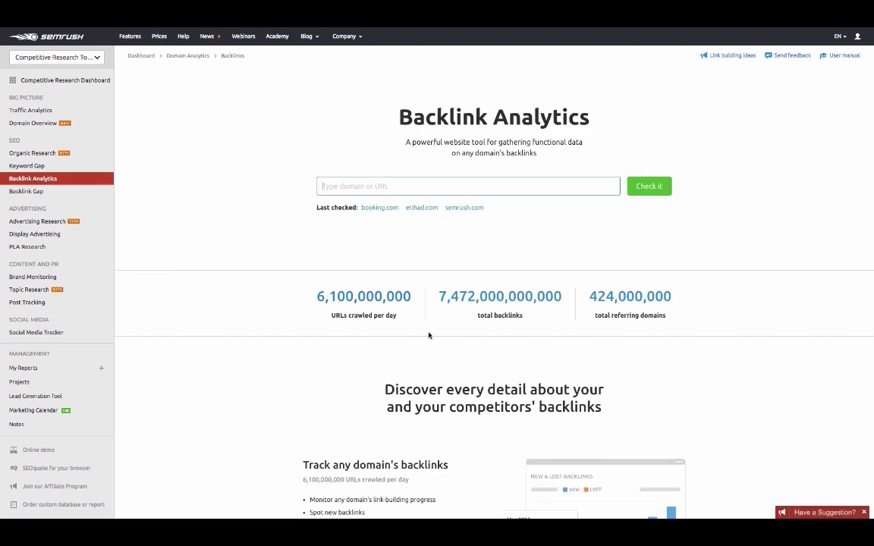
pyautogui.click(379, 207)
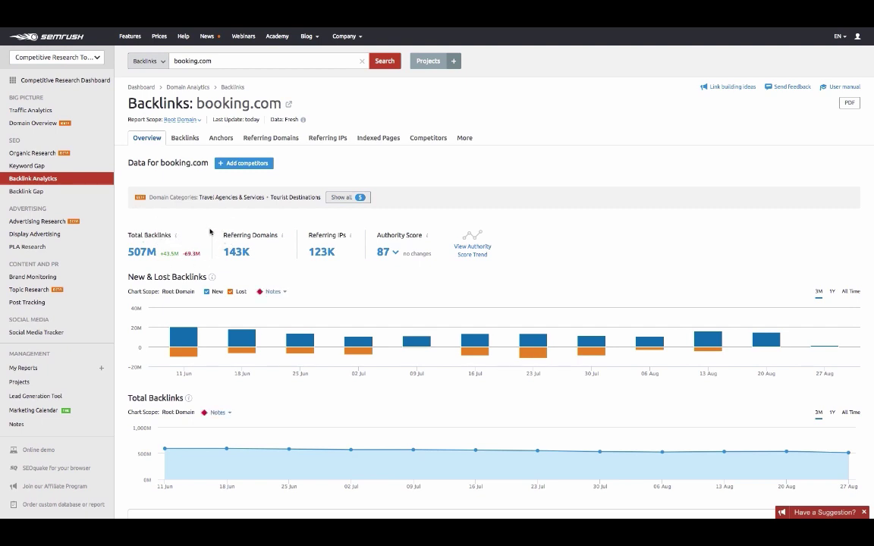
pyautogui.click(185, 138)
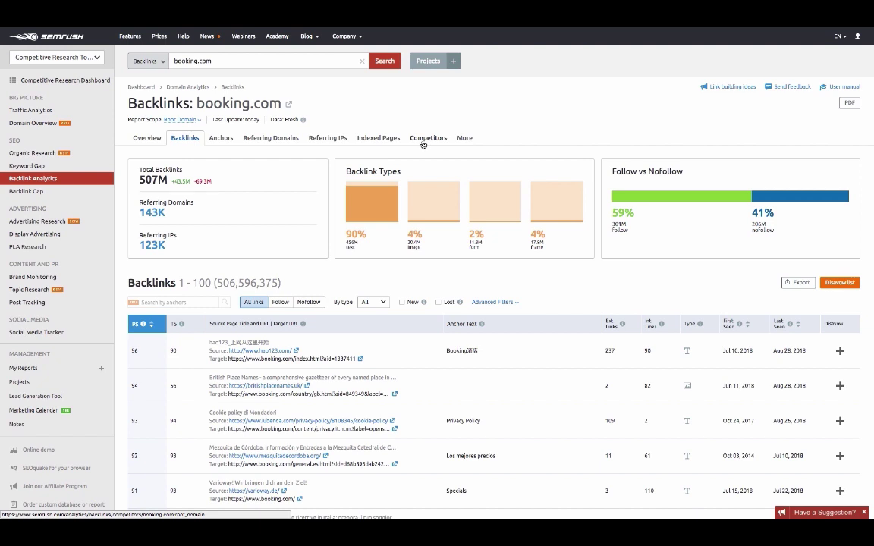
# Compare booking.com's backlink overview with tripadvisor.com and expedia.com, and inspect what tripadvisor.com's authority score is based on.
pyautogui.click(159, 138)
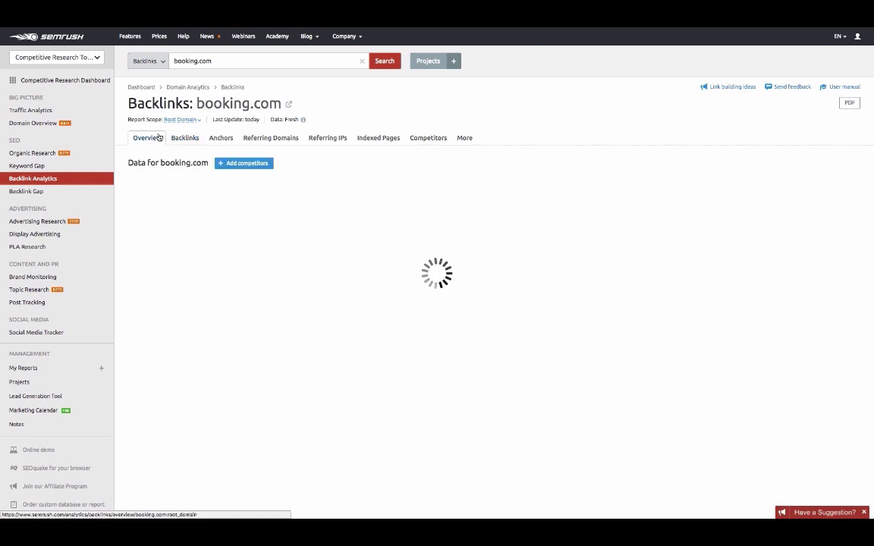
pyautogui.click(247, 163)
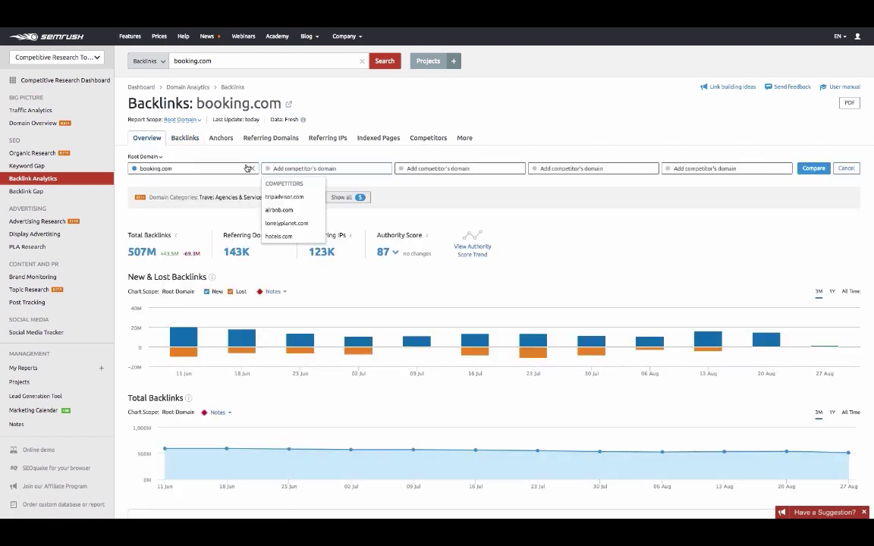
pyautogui.click(277, 196)
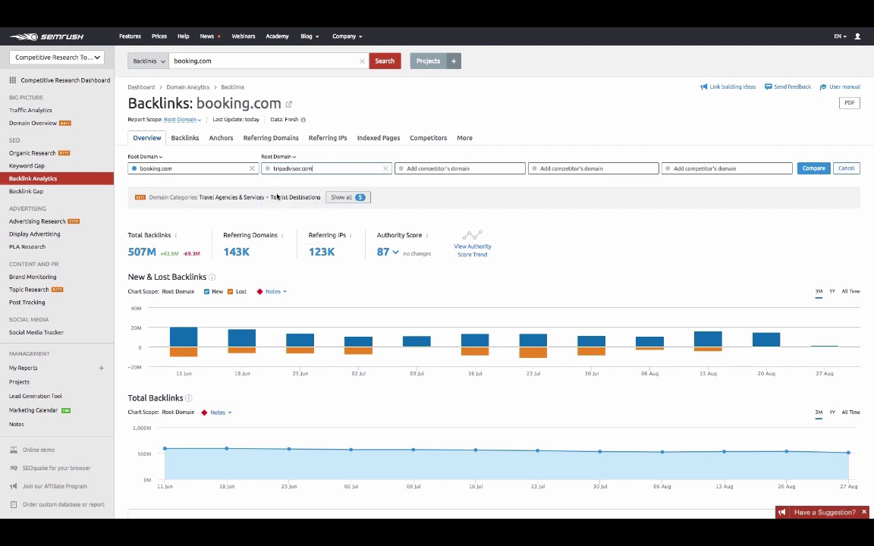
pyautogui.click(419, 170)
pyautogui.write('expedia.com')
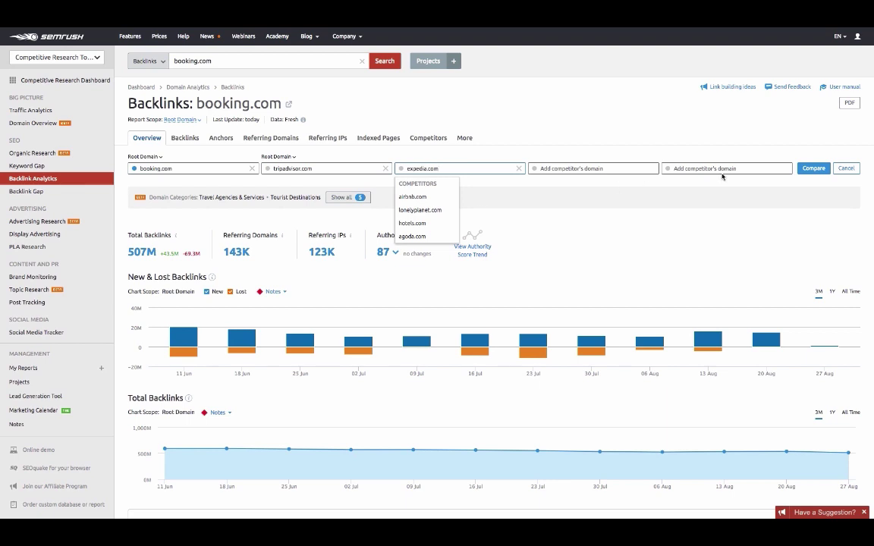
pyautogui.press('Return')
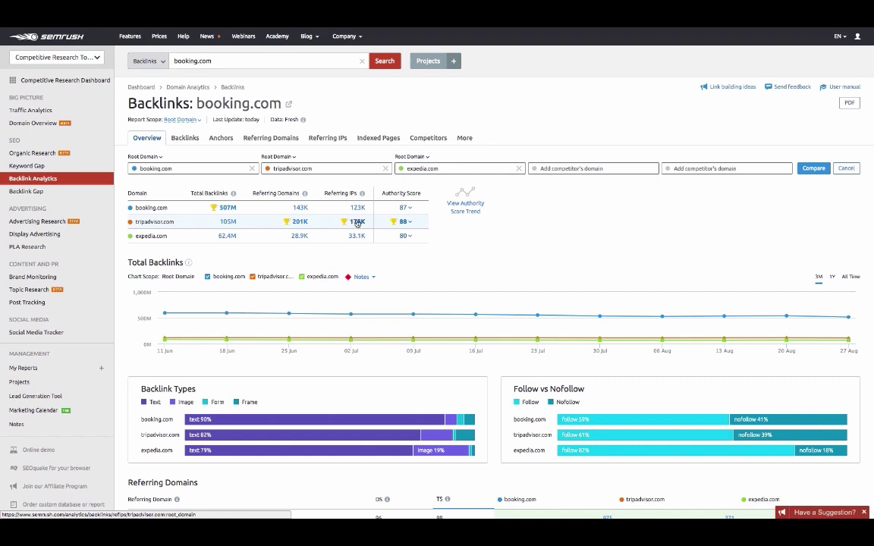
pyautogui.click(411, 224)
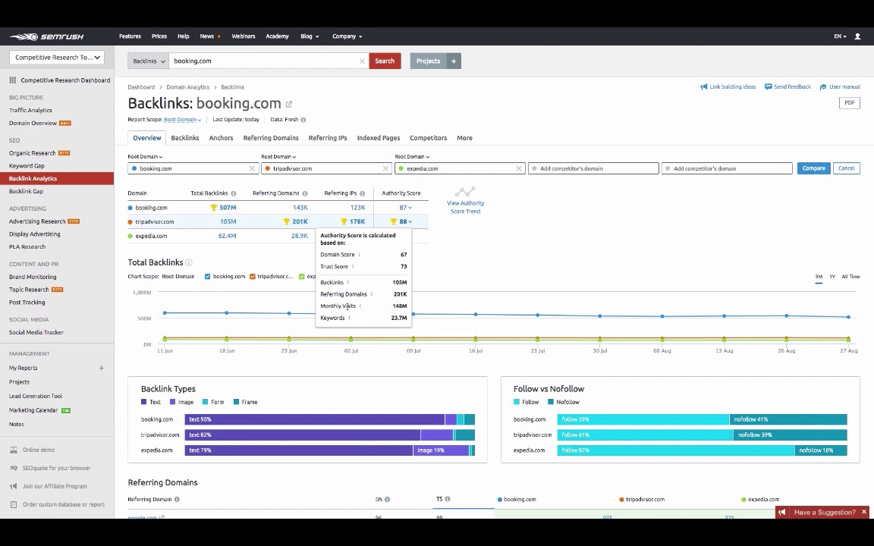
pyautogui.click(511, 243)
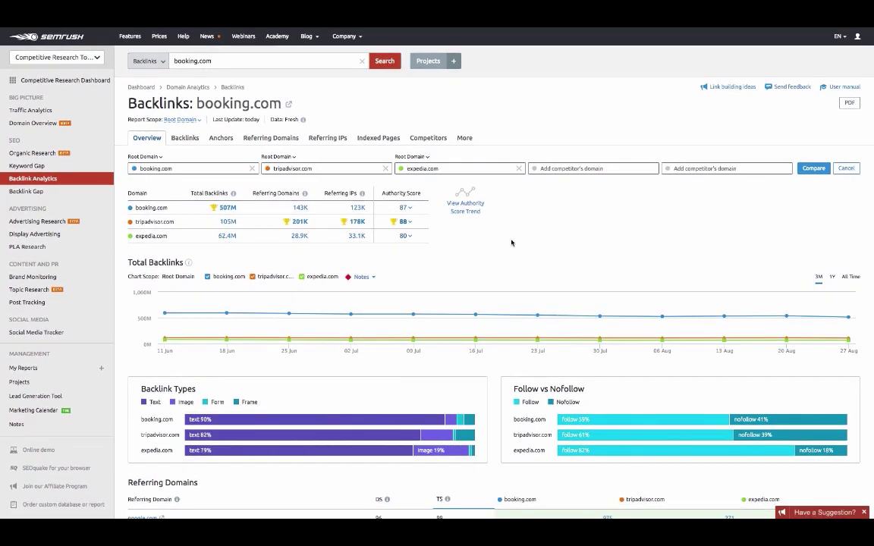
# Run a Backlink Gap comparison of booking.com against tripadvisor.com and expedia.com.
pyautogui.click(26, 191)
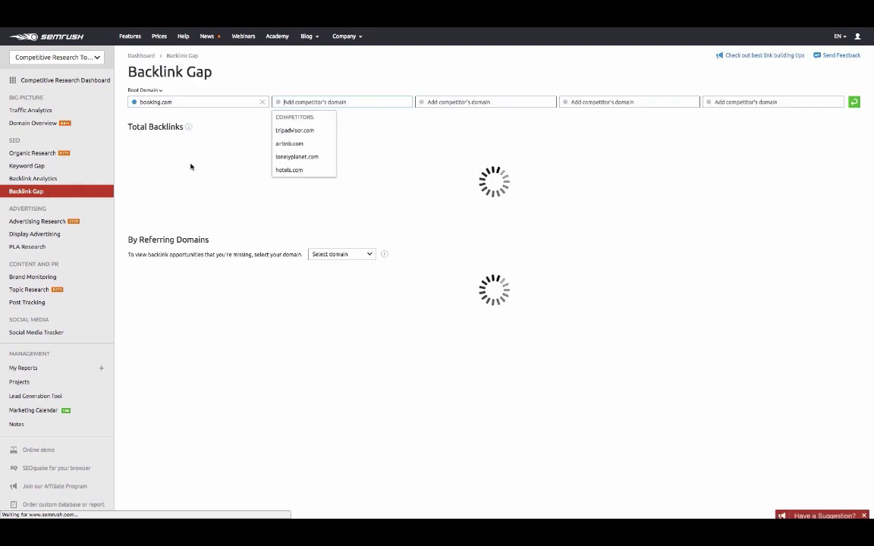
pyautogui.click(317, 132)
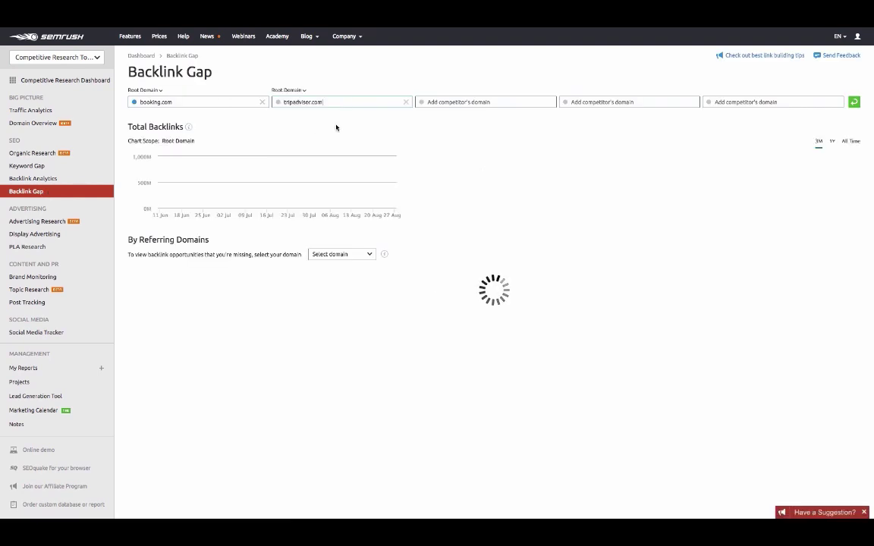
pyautogui.click(452, 104)
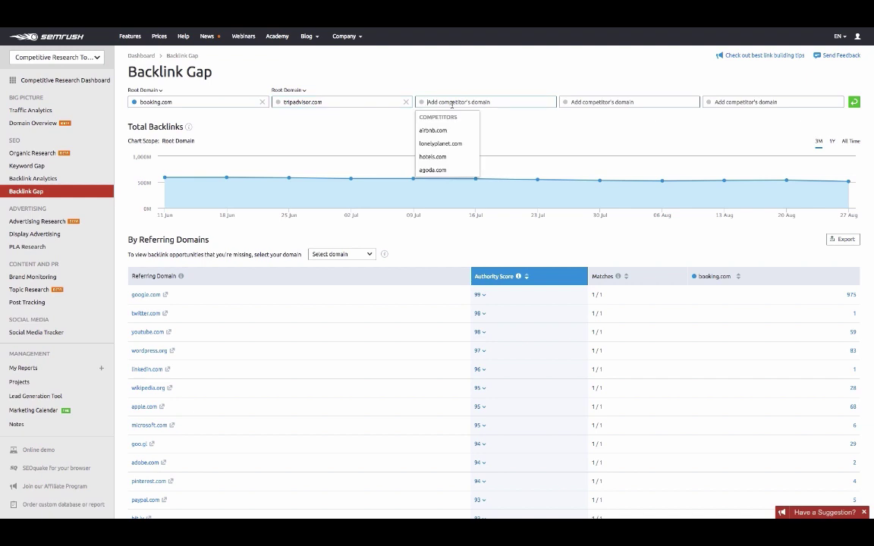
pyautogui.write('expadia.com')
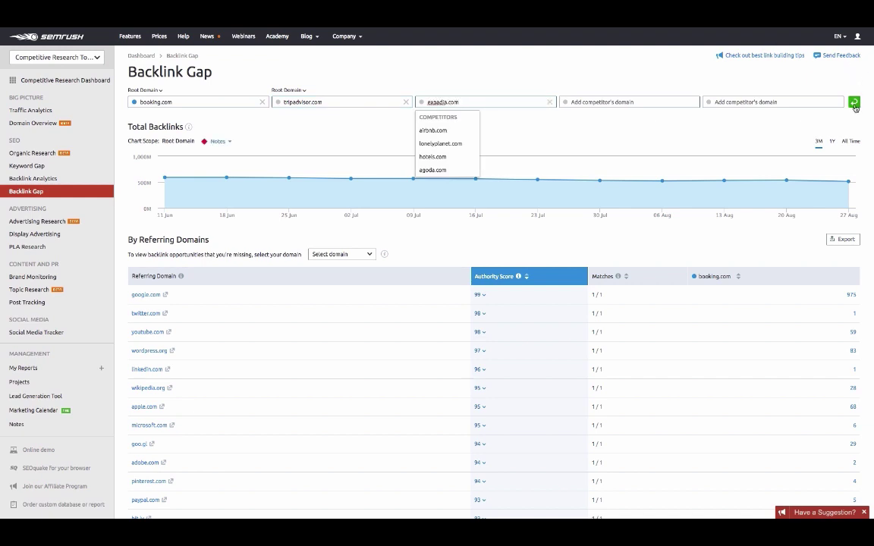
pyautogui.press('Return')
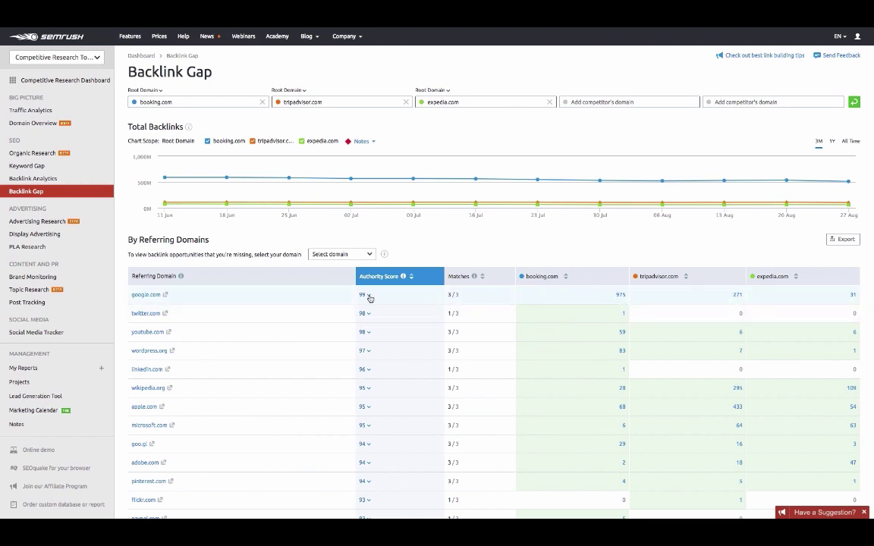
# Show the backlink opportunities missing for expedia.com and review the referring domains table.
pyautogui.click(356, 254)
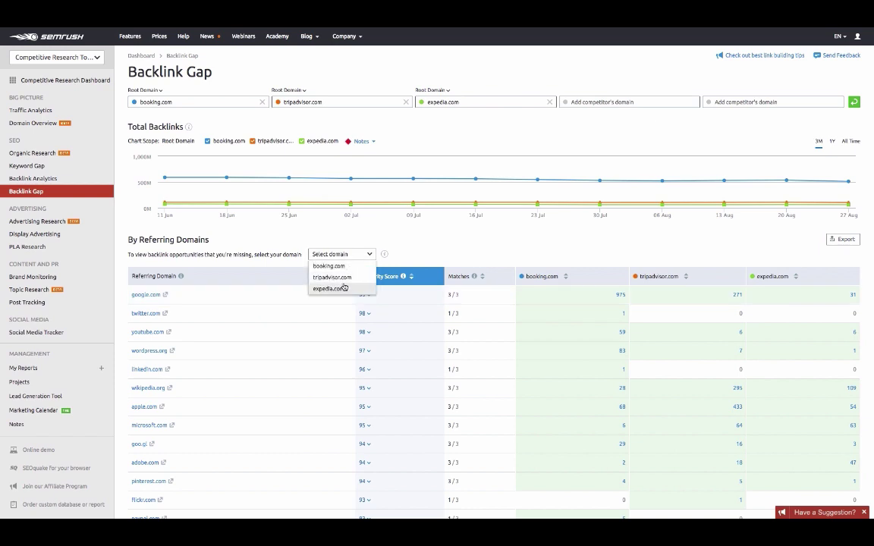
pyautogui.click(343, 289)
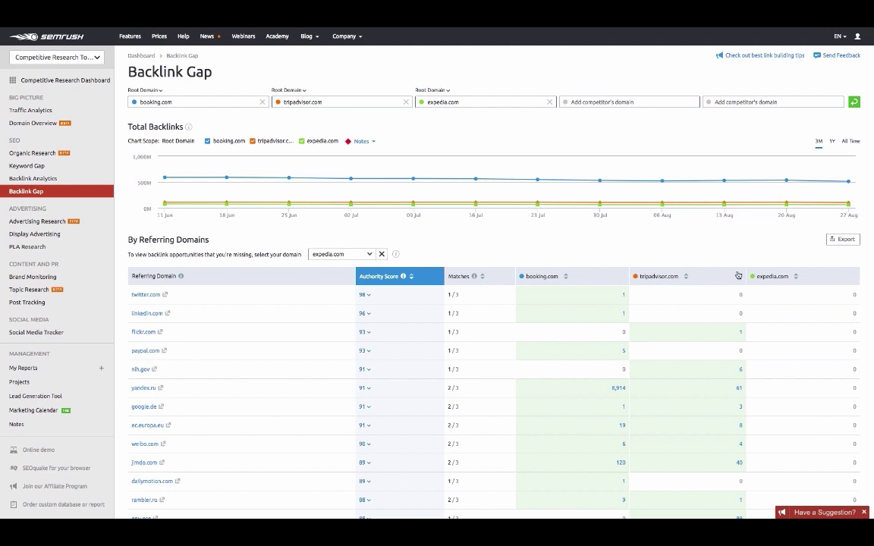
pyautogui.scroll(-1, 808, 307)
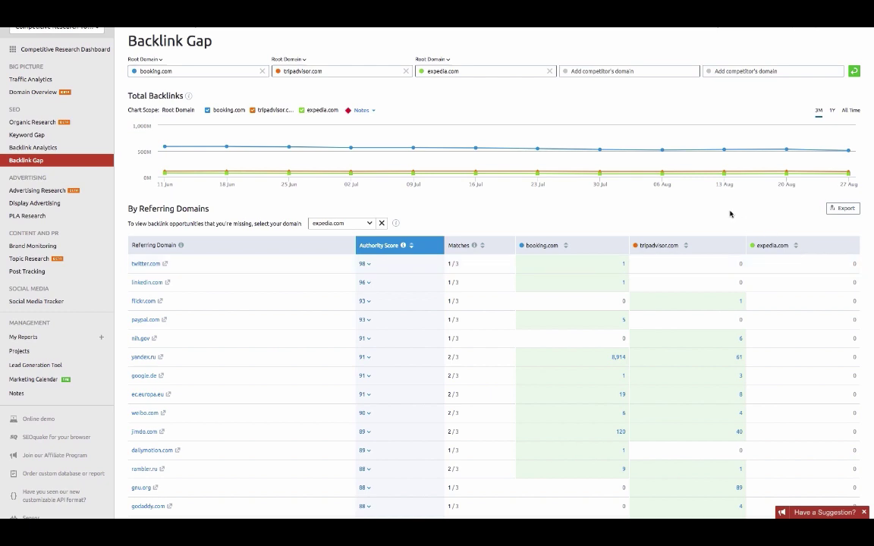
pyautogui.scroll(1, 730, 215)
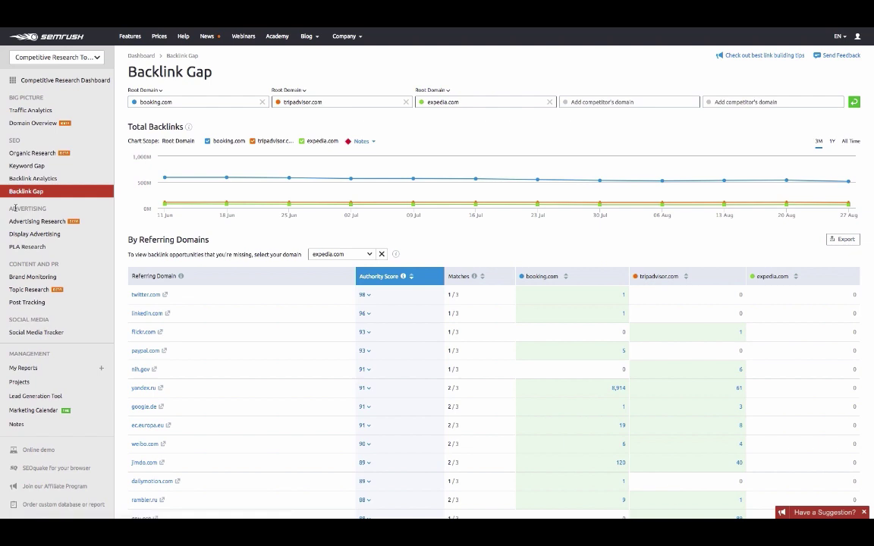
# Run an Advertising Research report for booking.com in the US database.
pyautogui.click(62, 222)
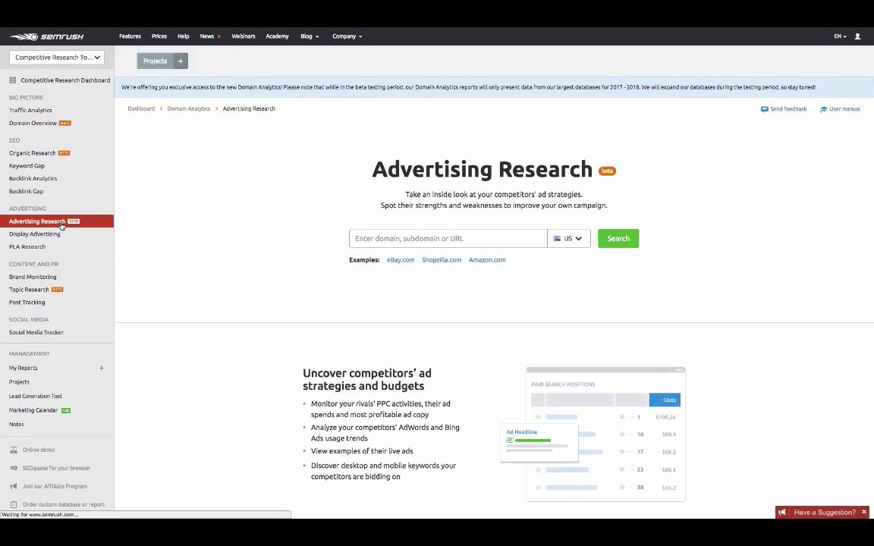
pyautogui.click(404, 239)
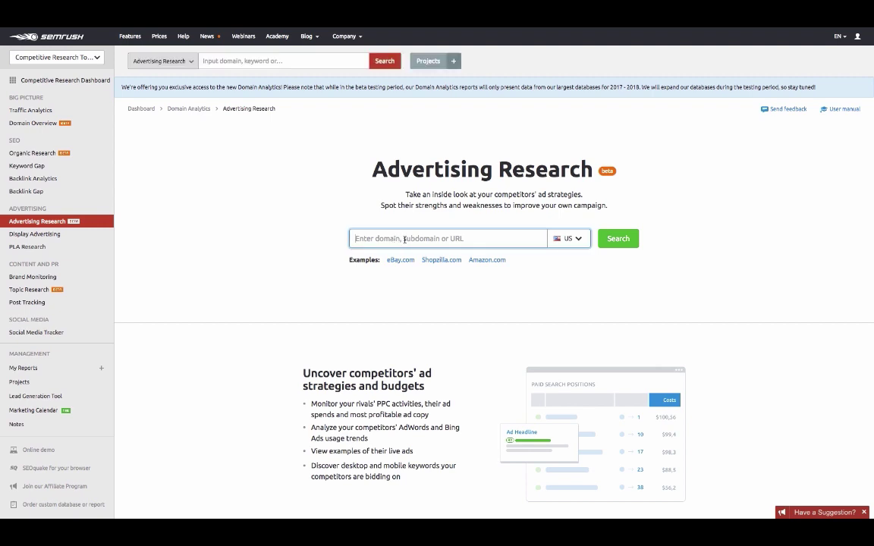
pyautogui.write('booking.com')
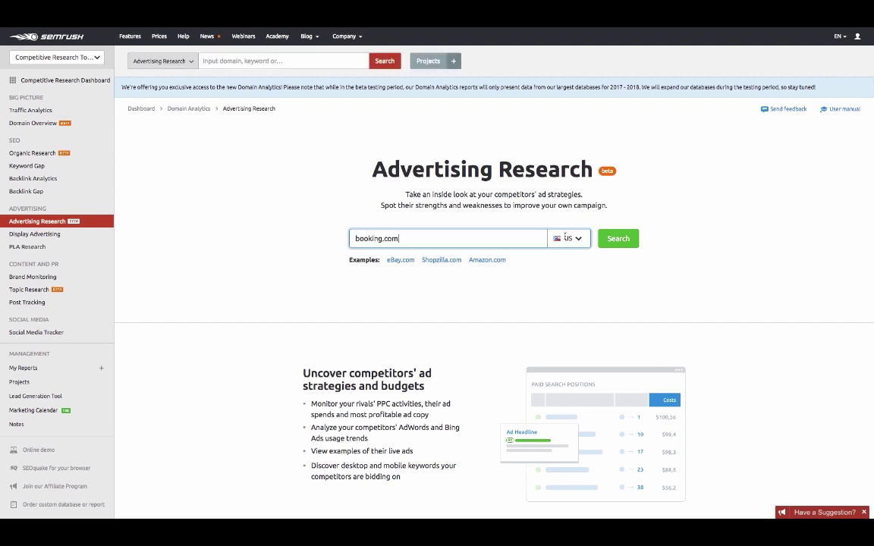
pyautogui.click(627, 239)
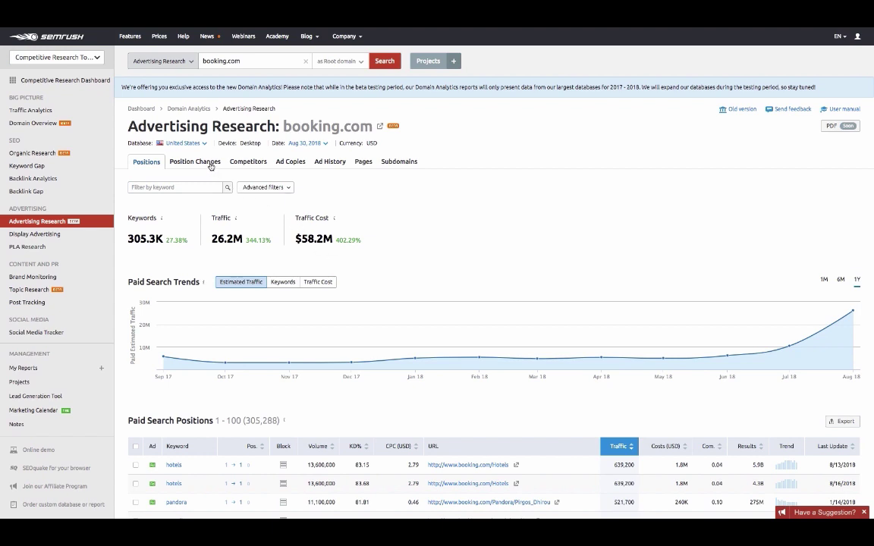
# View the keywords triggering booking.com's first ad copy, and the November 2017 ad history for the keyword "hotels com".
pyautogui.rightClick(328, 165)
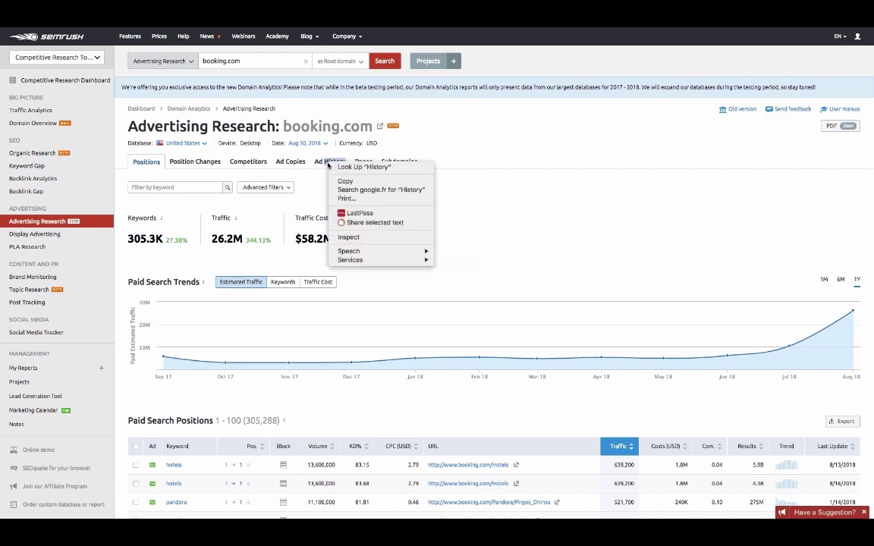
pyautogui.click(291, 162)
pyautogui.click(291, 162)
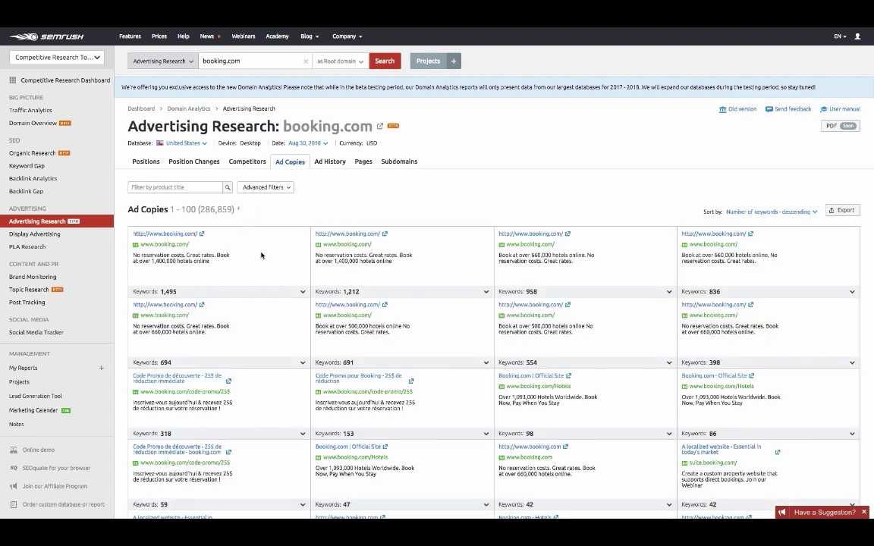
pyautogui.click(302, 292)
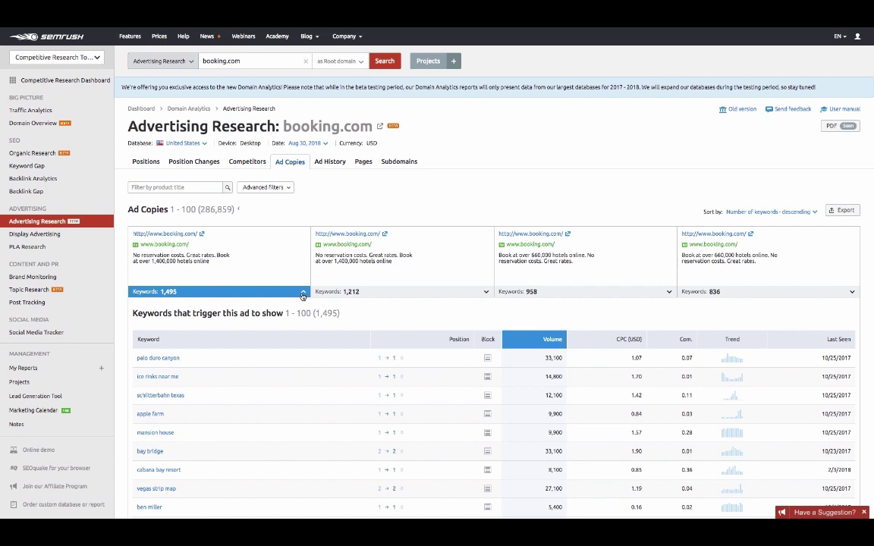
pyautogui.click(327, 164)
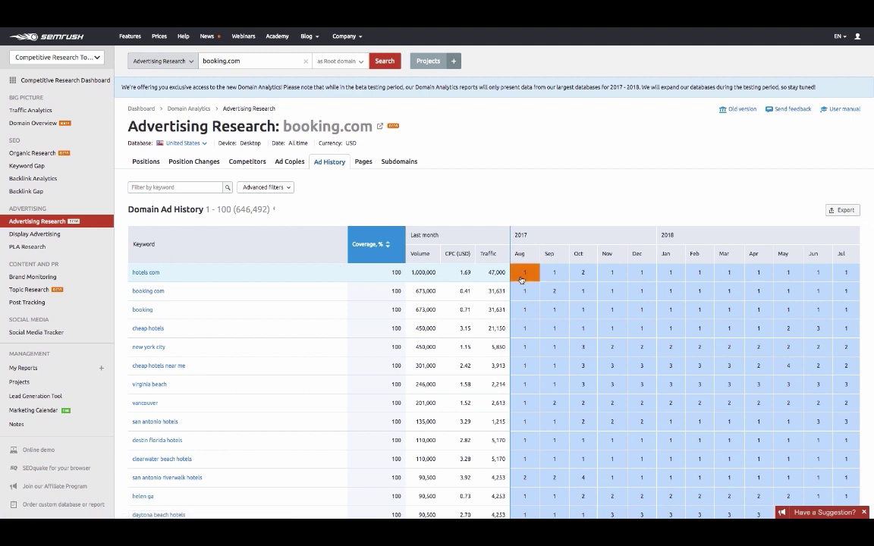
pyautogui.click(607, 274)
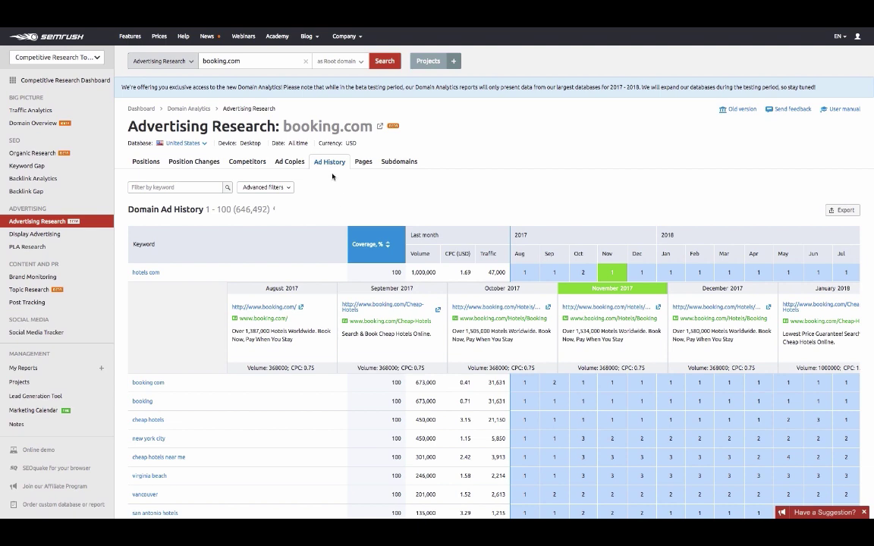
# Open booking.com's Display Advertising ads, inspect the ad report for the first media ad, and close it.
pyautogui.click(64, 236)
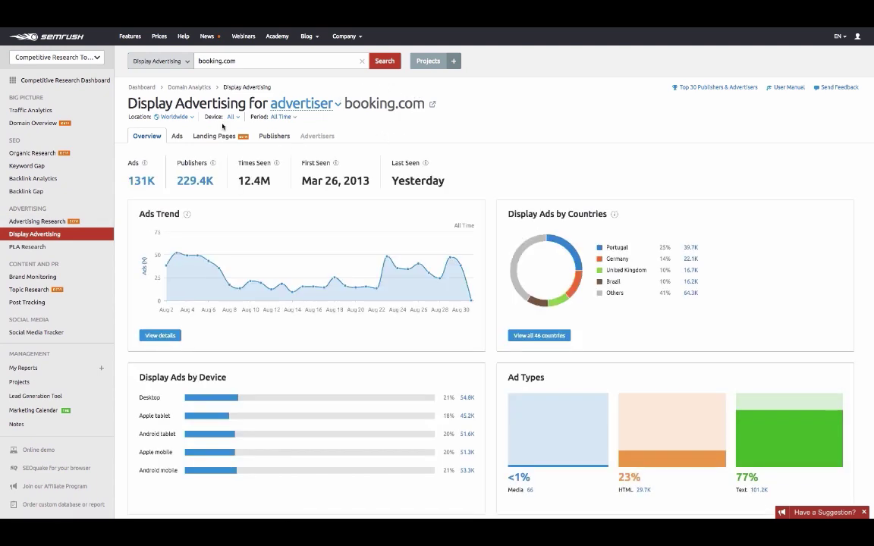
pyautogui.click(177, 137)
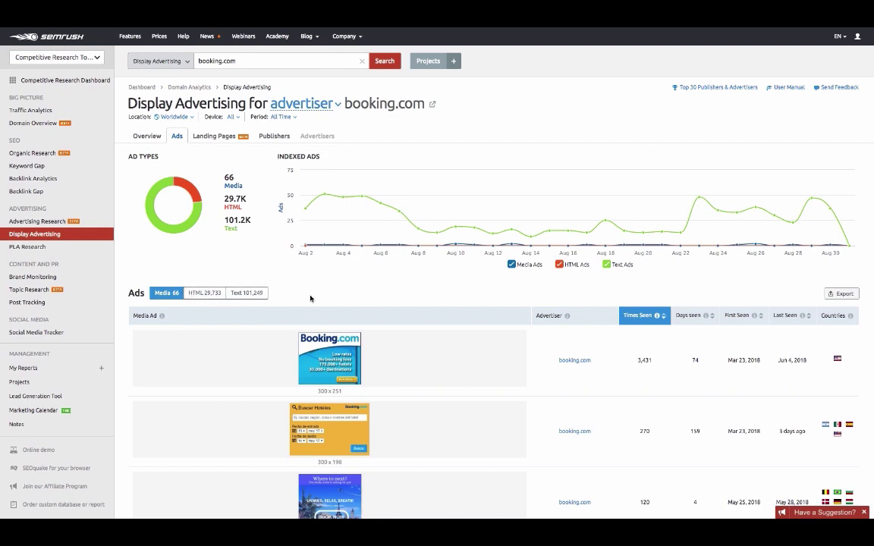
pyautogui.scroll(-2, 278, 270)
pyautogui.moveTo(310, 299)
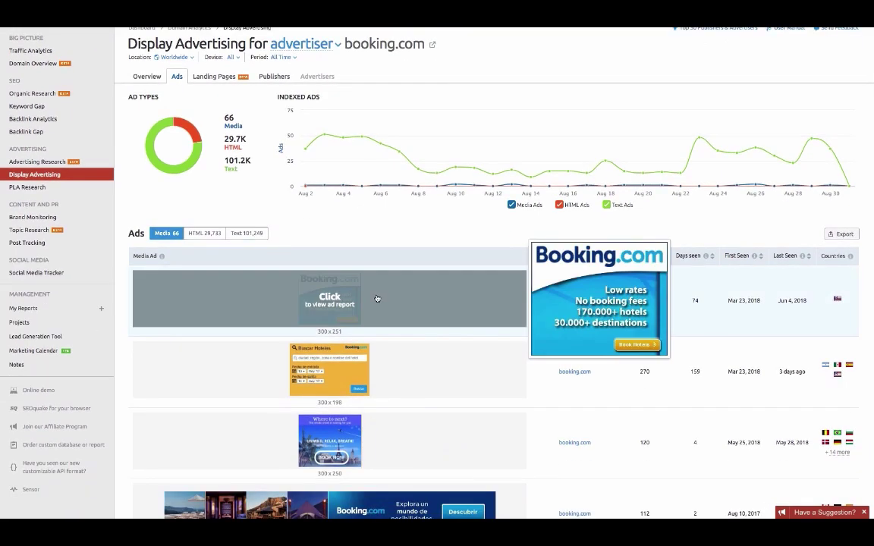
pyautogui.click(337, 271)
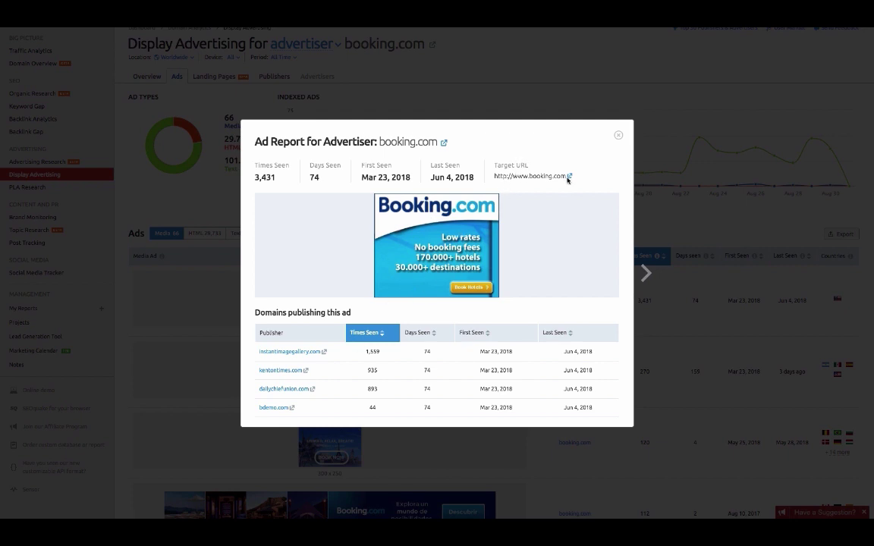
pyautogui.click(618, 135)
pyautogui.scroll(1, 297, 230)
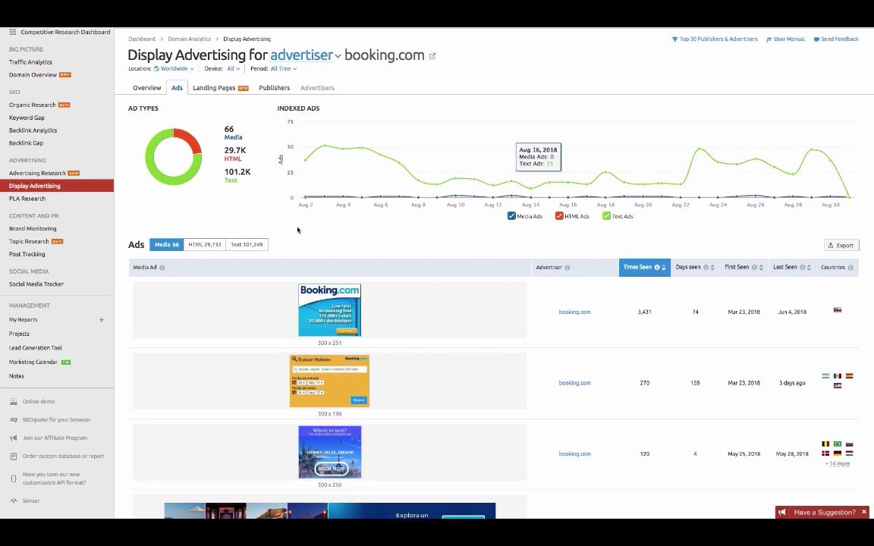
pyautogui.scroll(1, 297, 230)
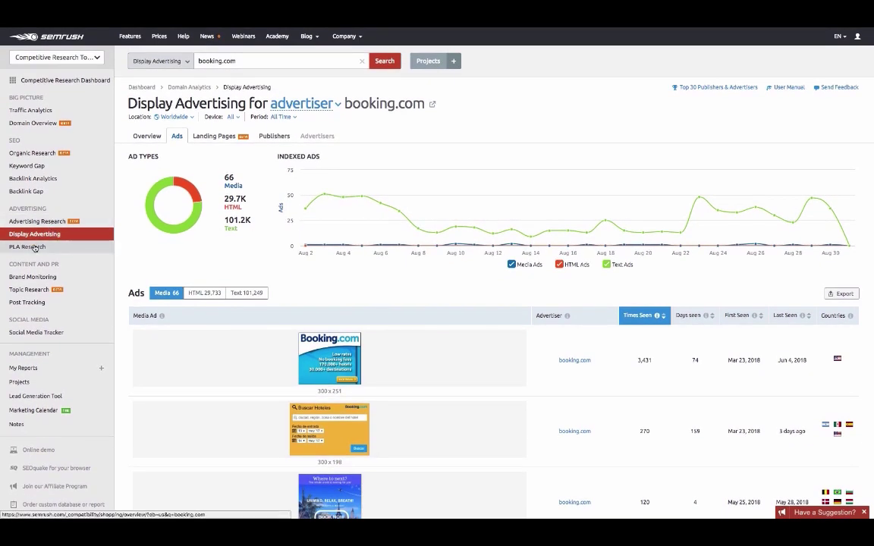
# Run a PLA Research positions report for ebay.com and review its product listing ad keywords and prices.
pyautogui.click(35, 248)
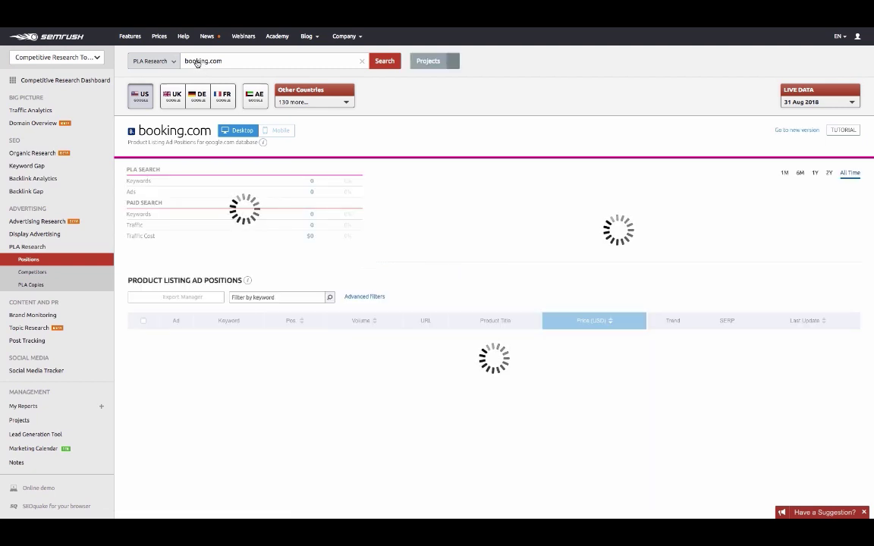
pyautogui.doubleClick(197, 60)
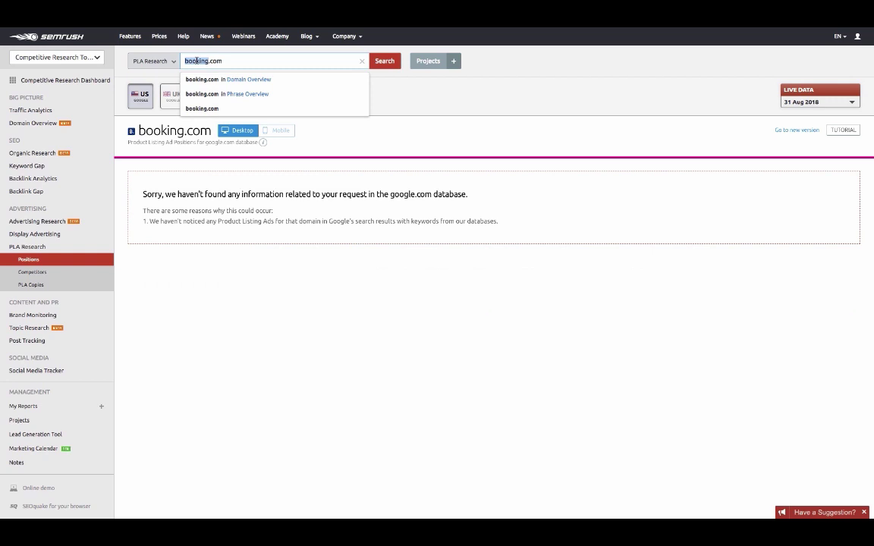
pyautogui.write('eb')
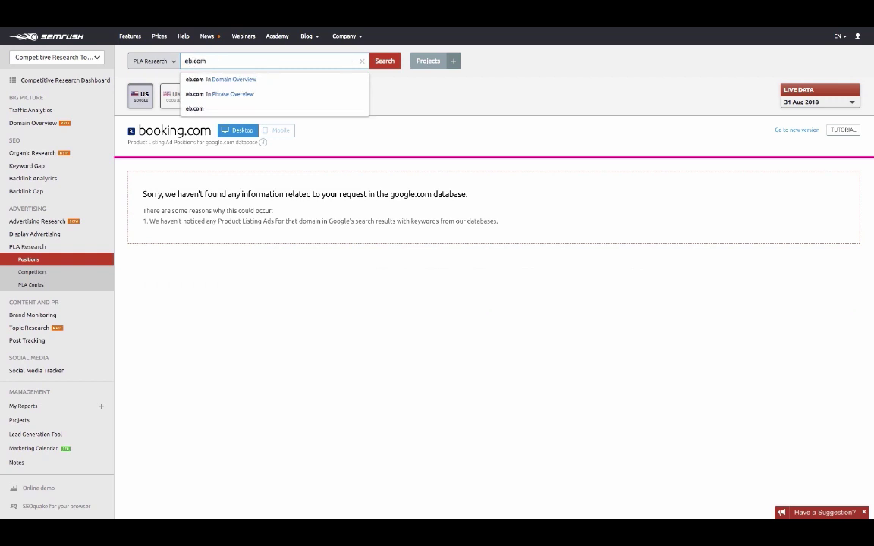
pyautogui.write('ay')
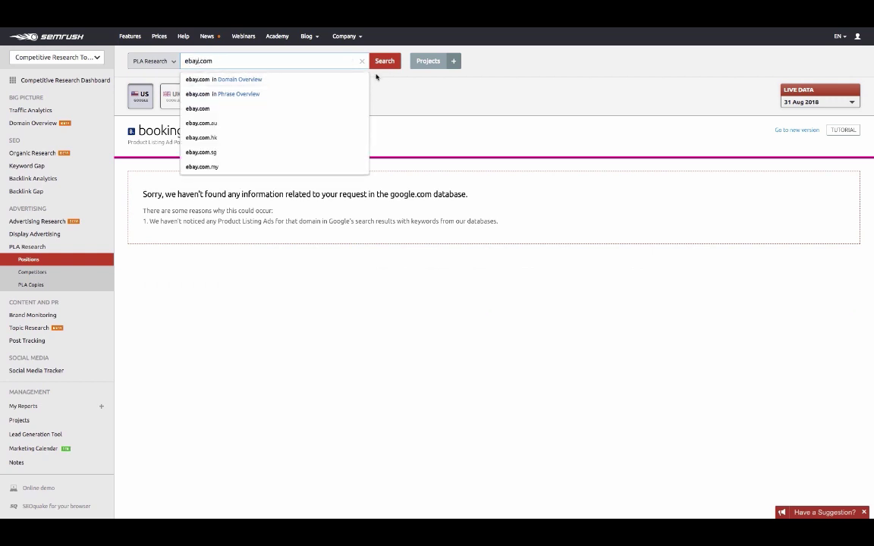
pyautogui.click(390, 64)
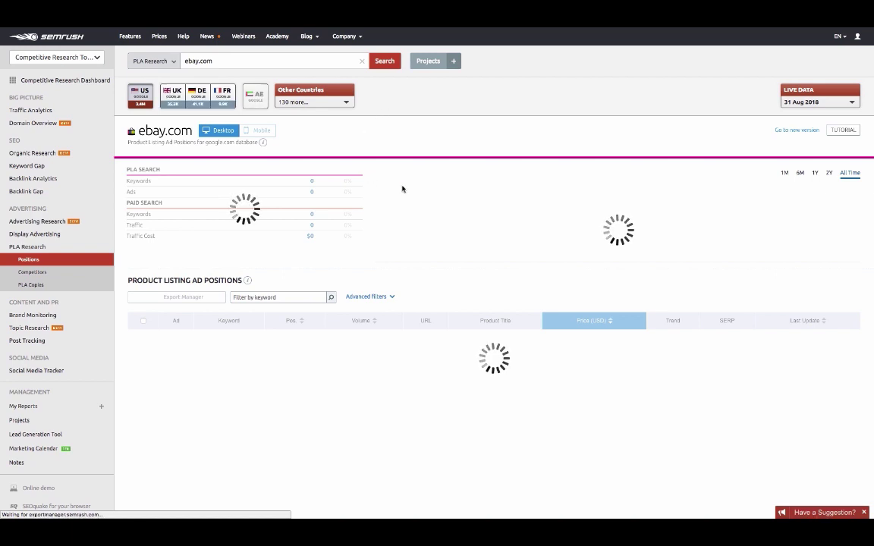
pyautogui.scroll(-2, 403, 189)
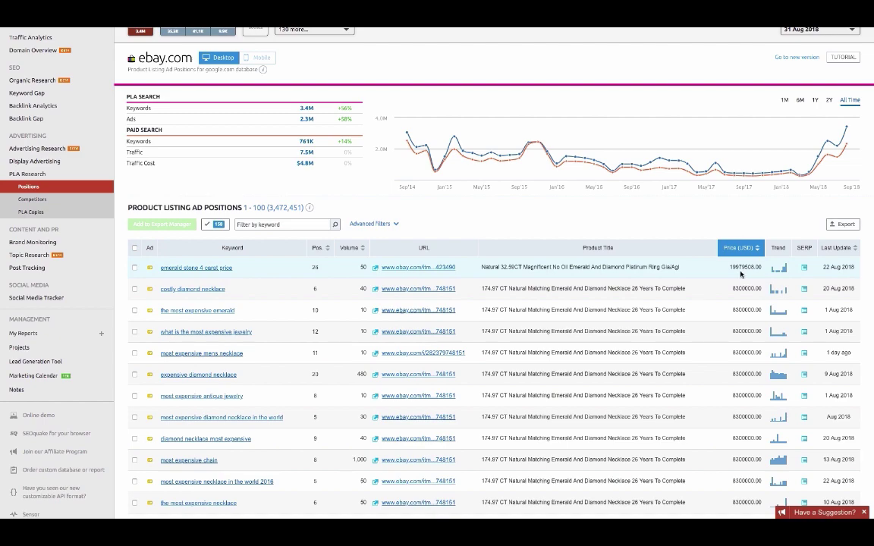
pyautogui.scroll(2, 740, 275)
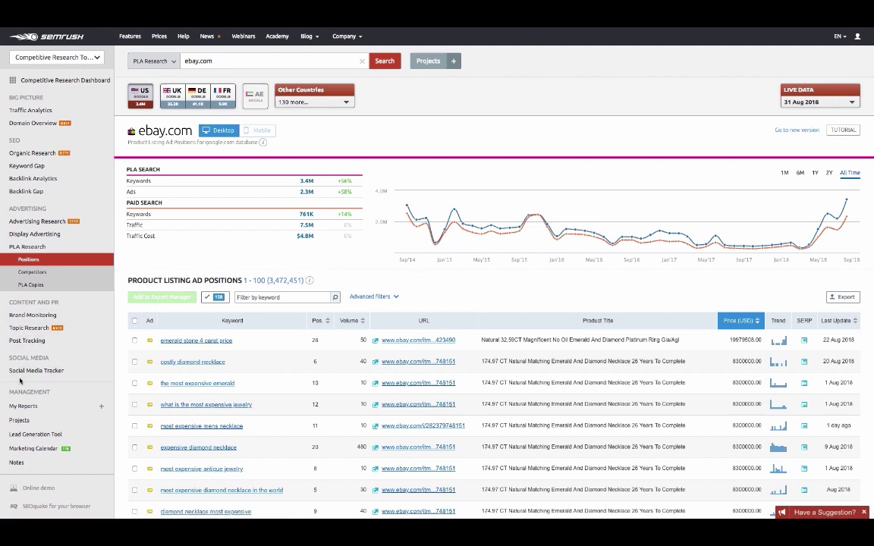
# Open the Booking.com project in Brand Monitoring and review the web mentions of its "booking EN" campaign.
pyautogui.click(44, 319)
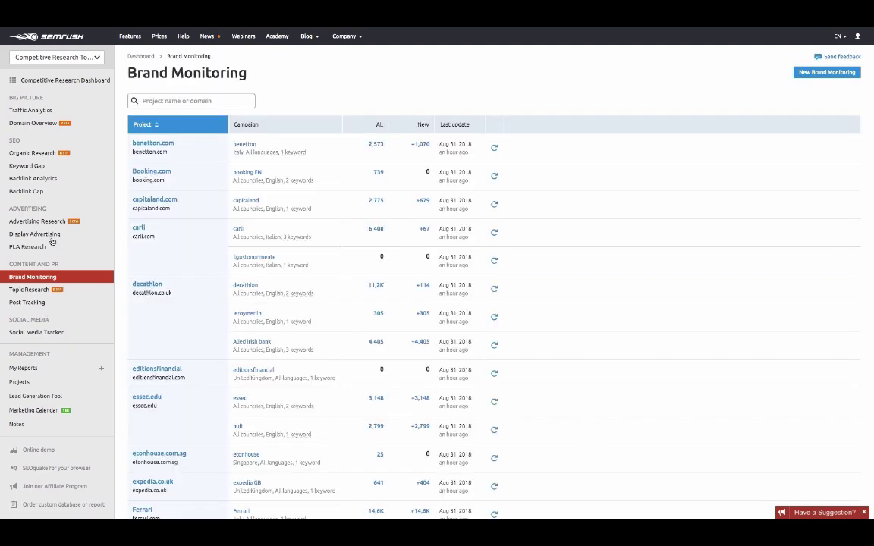
pyautogui.click(161, 172)
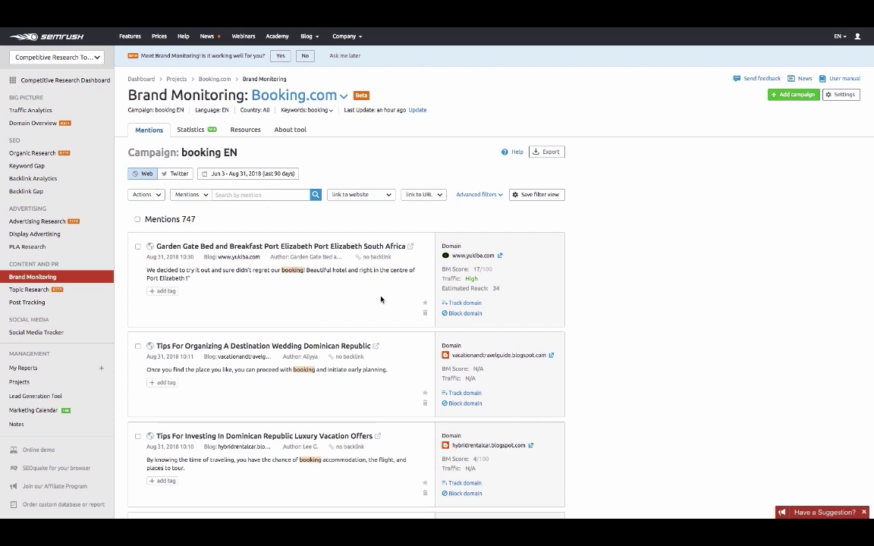
pyautogui.scroll(-1, 380, 298)
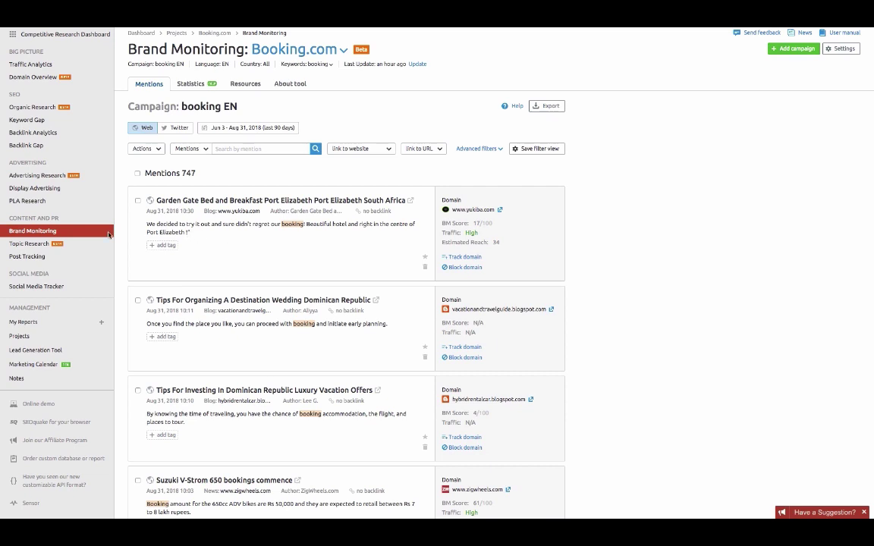
# Open the Topic Research content ideas for "hotels", review the Hotel Deal card's headlines and questions, and collapse the card.
pyautogui.click(46, 244)
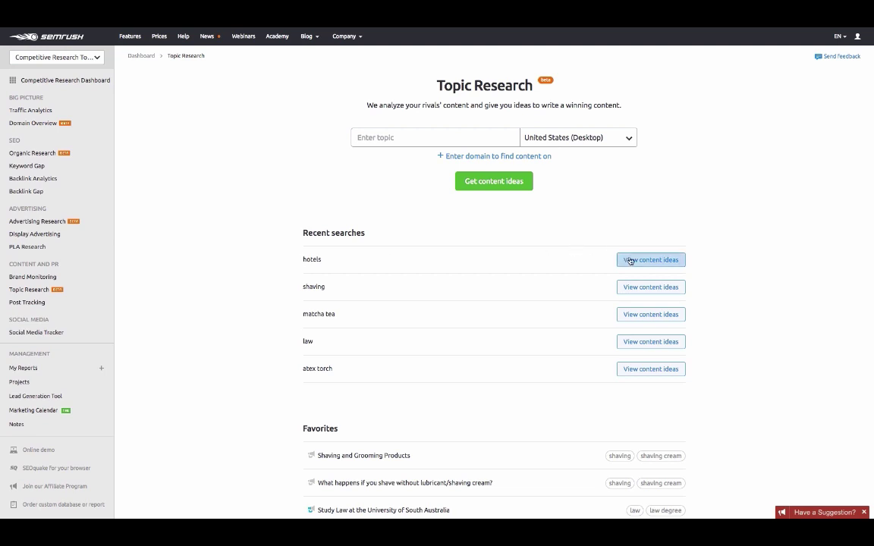
pyautogui.click(629, 260)
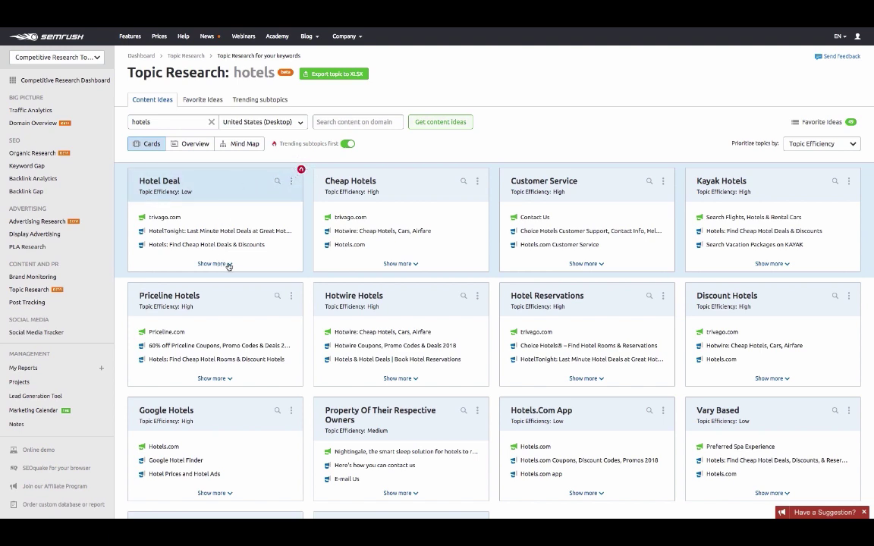
pyautogui.click(214, 264)
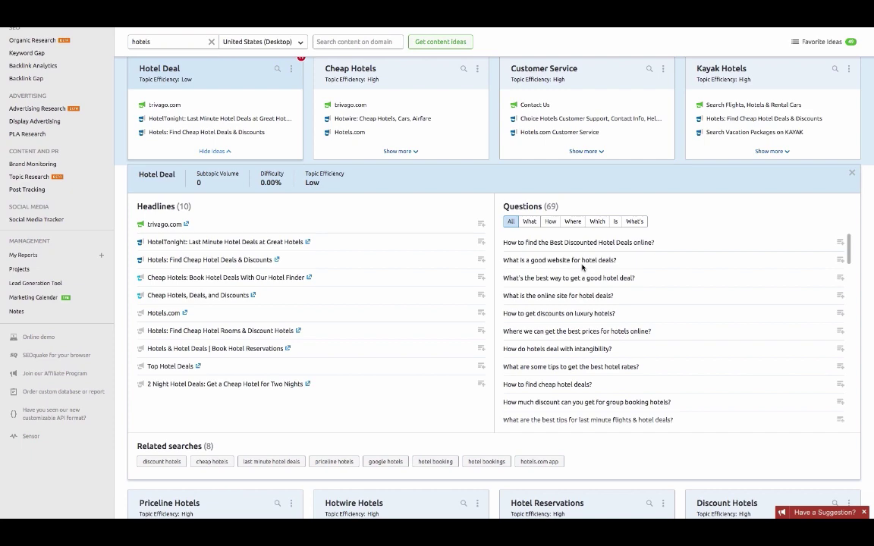
pyautogui.scroll(-1, 582, 267)
pyautogui.scroll(3, 349, 326)
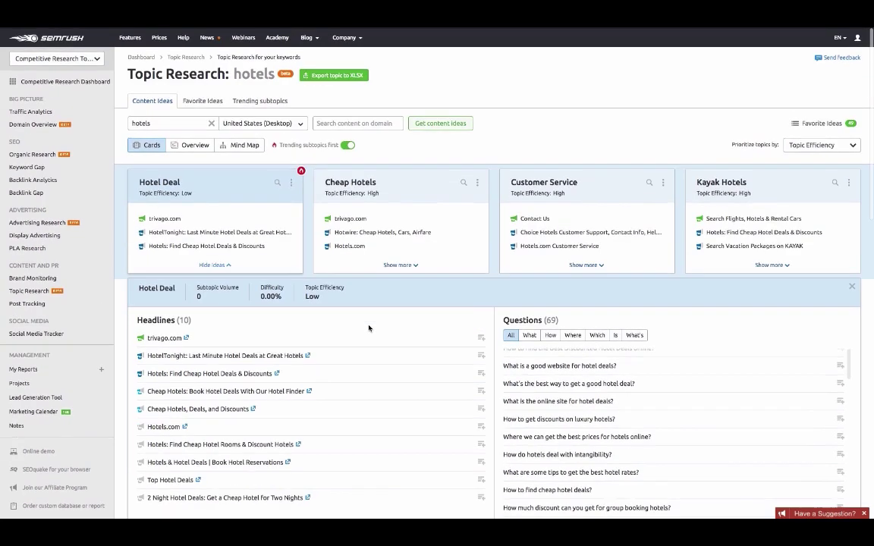
pyautogui.click(213, 263)
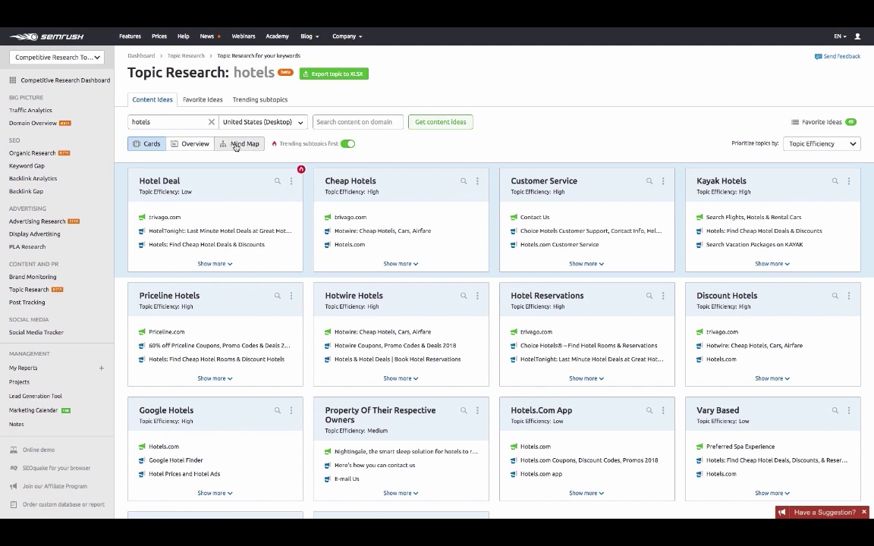
# Show the hotels topic as a mind map and view the ideas for "hotels.com app", "property of their respective owners" and "priceline hotels".
pyautogui.click(236, 146)
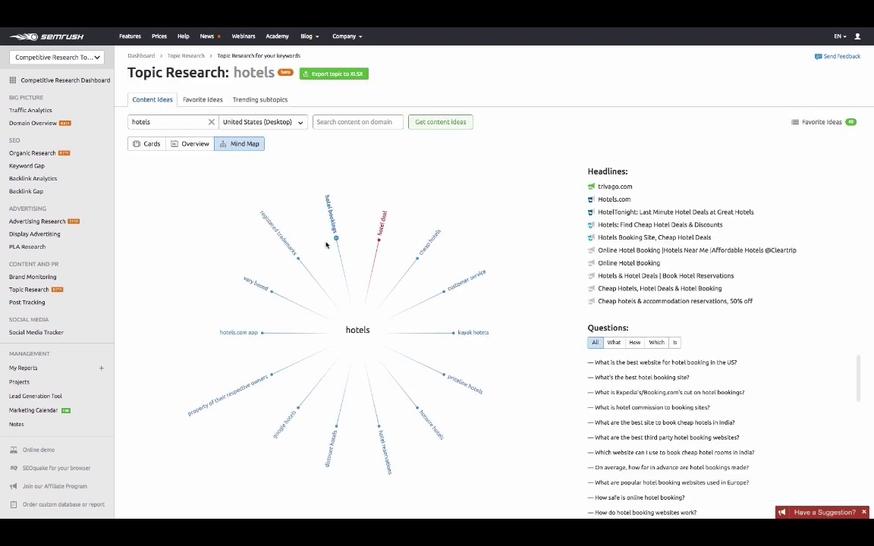
pyautogui.click(238, 334)
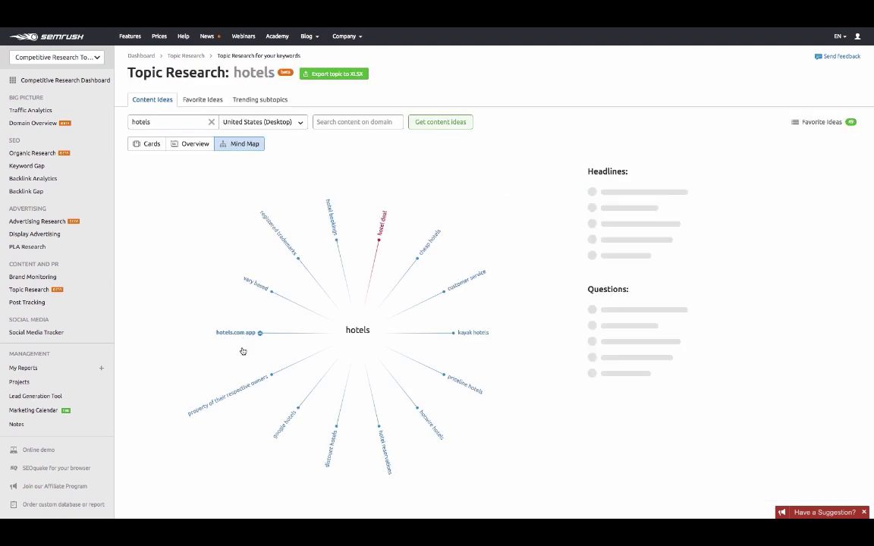
pyautogui.click(245, 388)
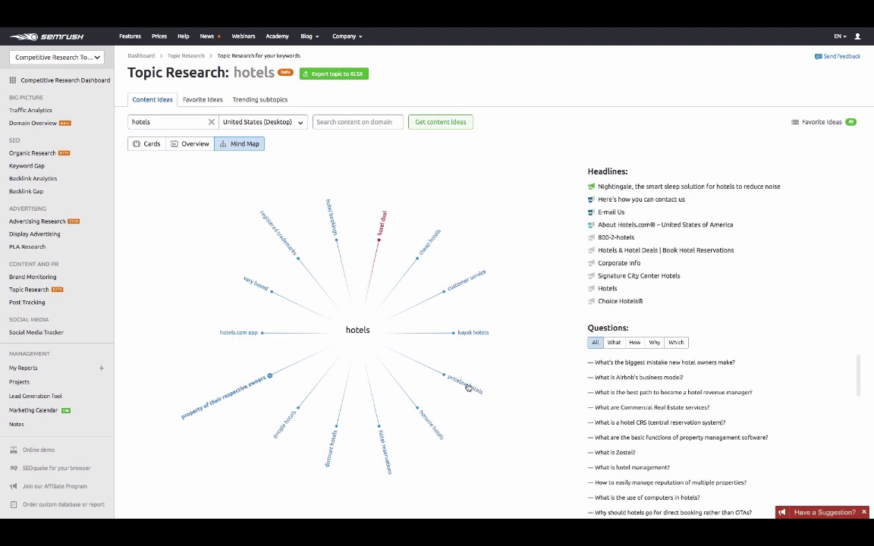
pyautogui.click(469, 388)
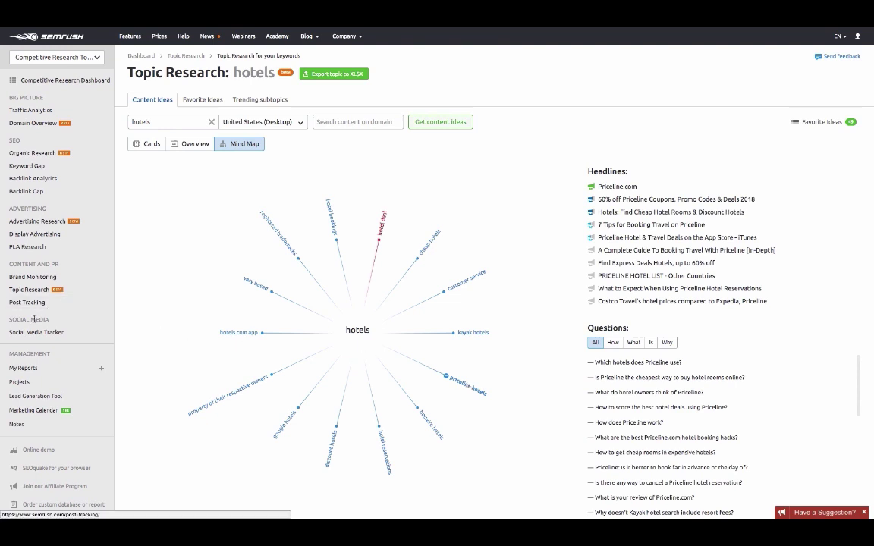
# Open the Booking.com project in Social Media Tracker and review its social channels, top content and audience comparison with competitors.
pyautogui.click(31, 333)
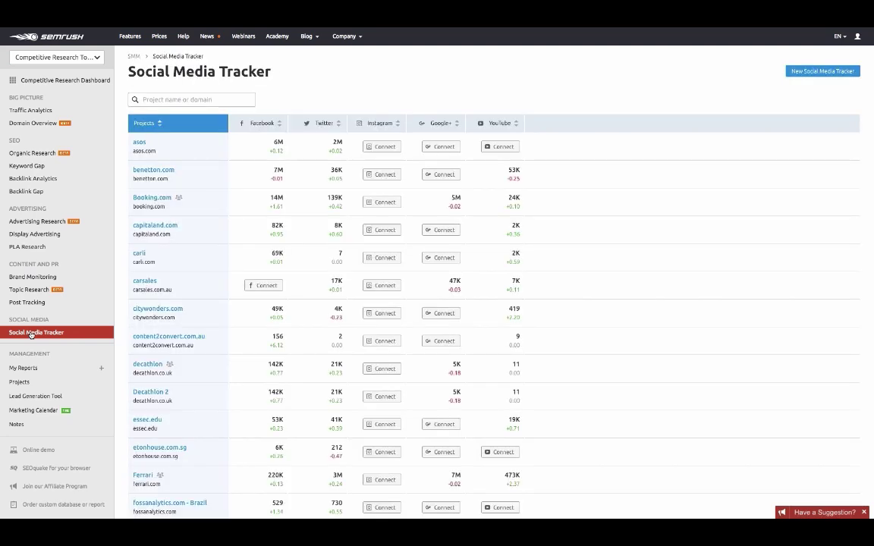
pyautogui.click(154, 199)
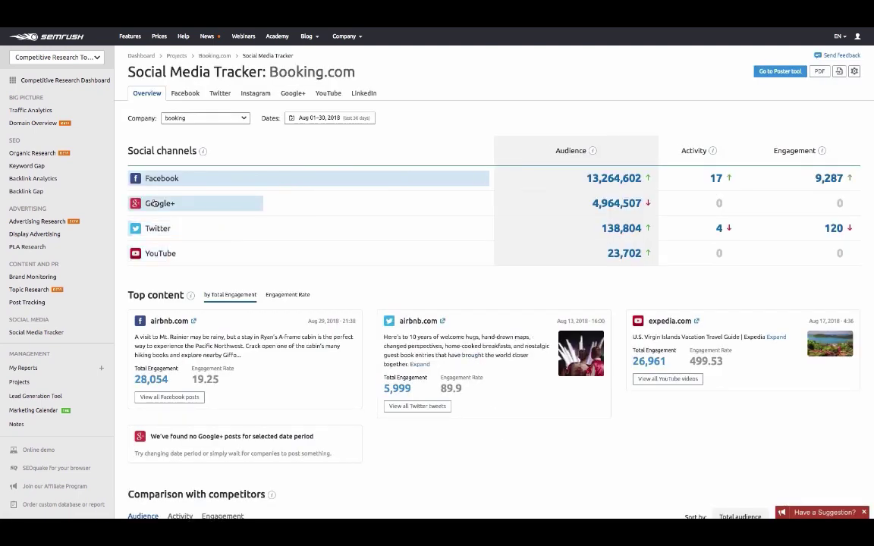
pyautogui.click(190, 118)
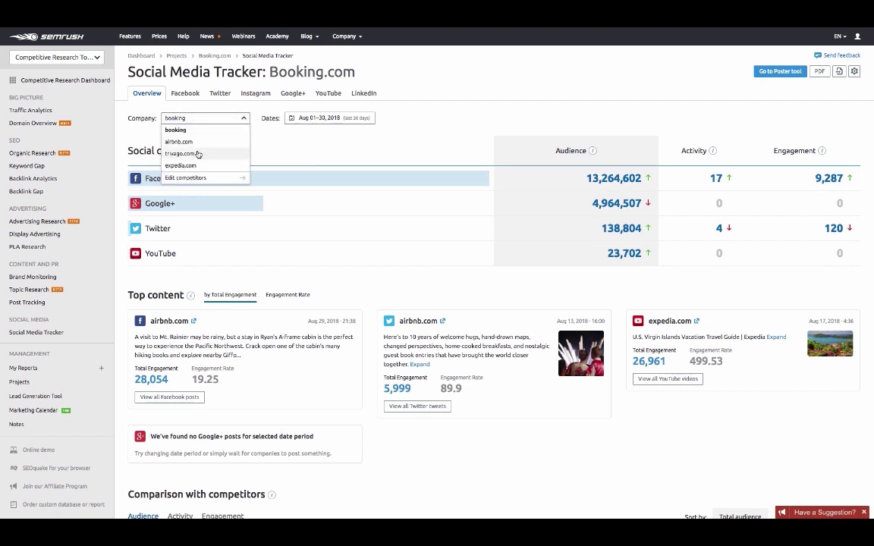
pyautogui.click(307, 175)
pyautogui.scroll(-4, 325, 197)
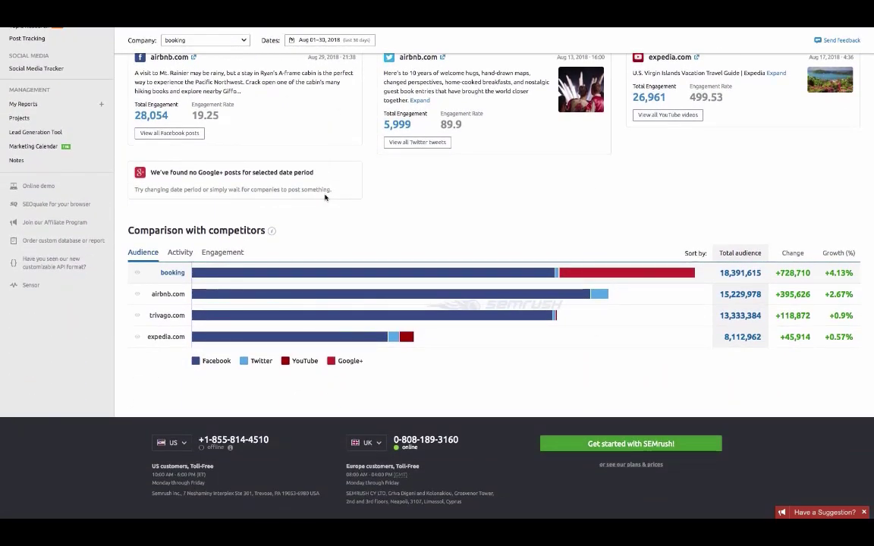
pyautogui.moveTo(255, 281)
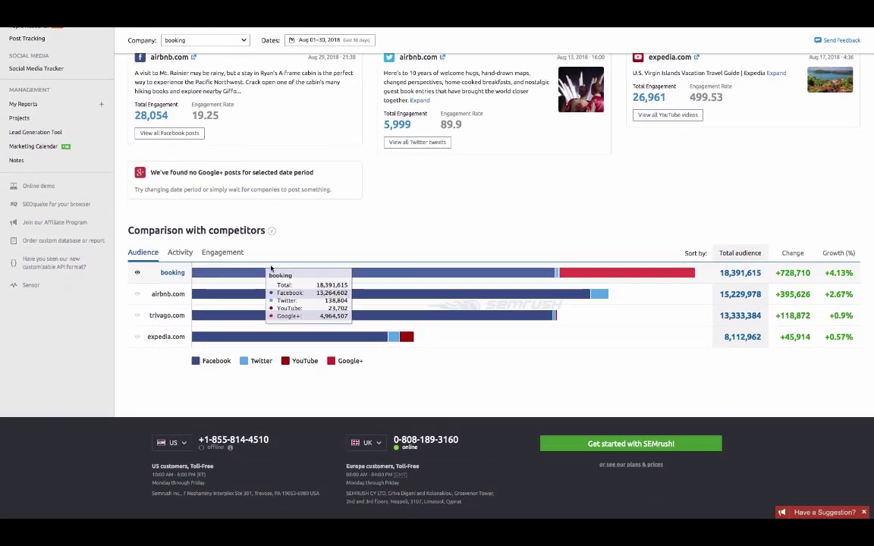
pyautogui.scroll(3, 464, 226)
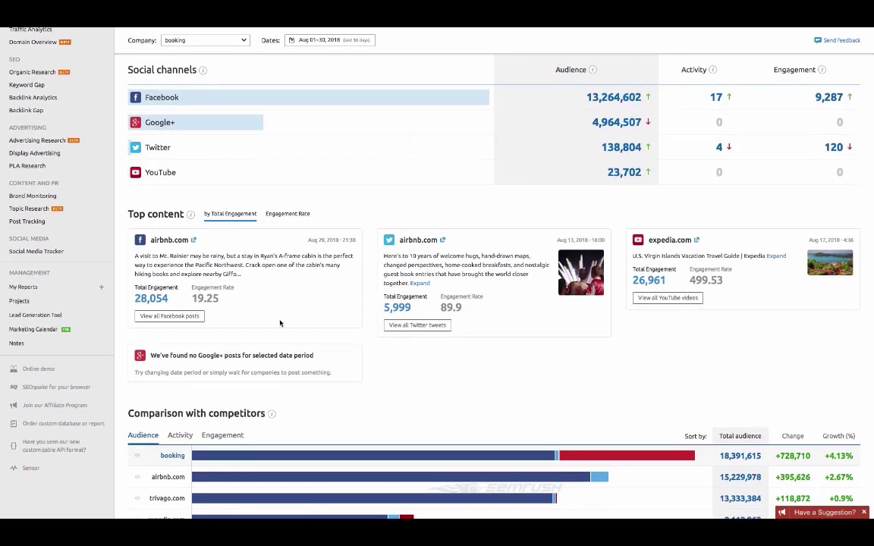
pyautogui.scroll(1, 285, 241)
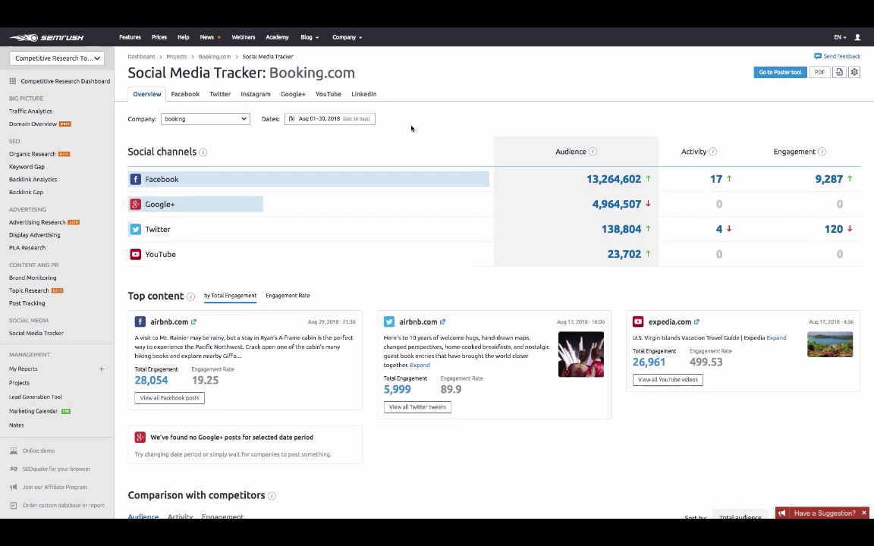
# Open Booking.com's Facebook audience report and review its page likes trend and the comparison with competitors.
pyautogui.click(186, 93)
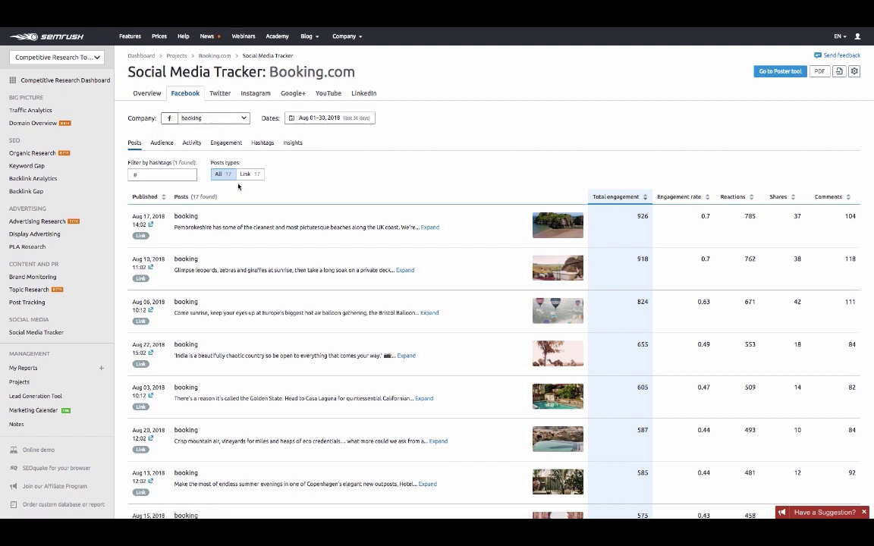
pyautogui.click(159, 143)
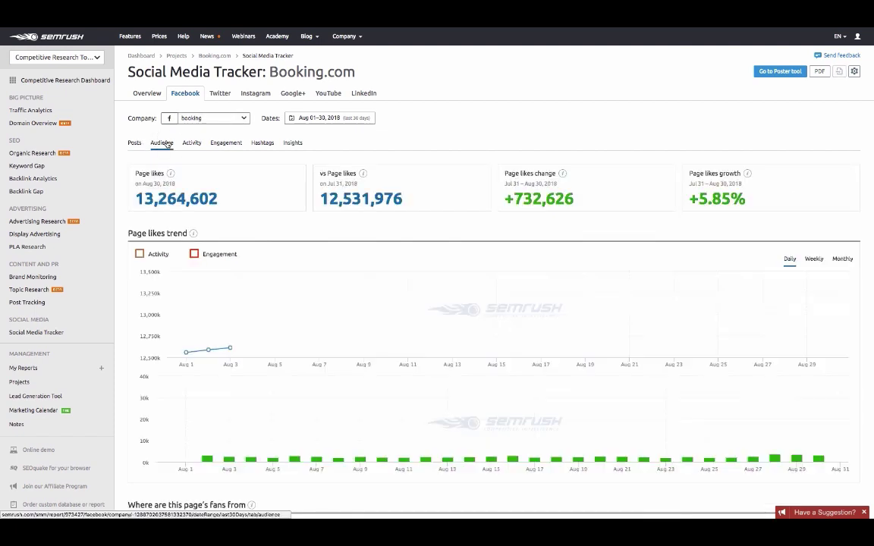
pyautogui.scroll(-3, 300, 245)
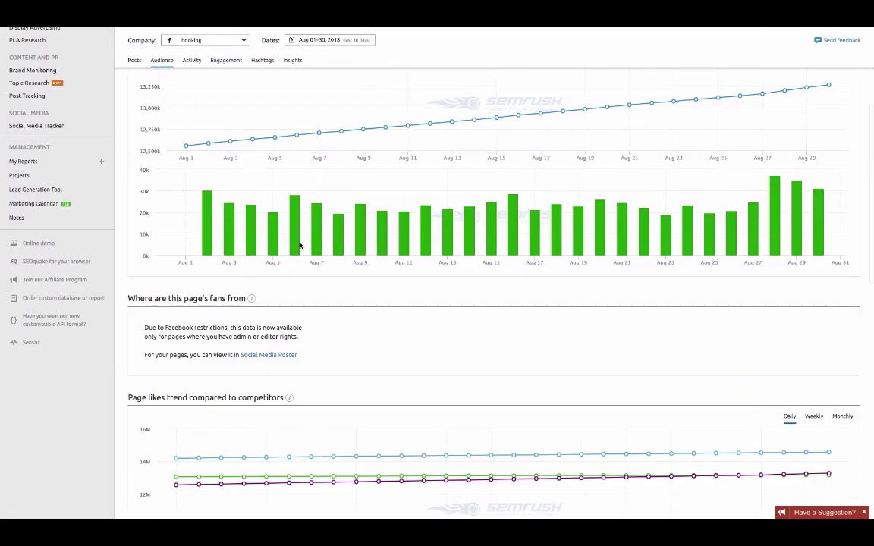
pyautogui.scroll(-6, 299, 245)
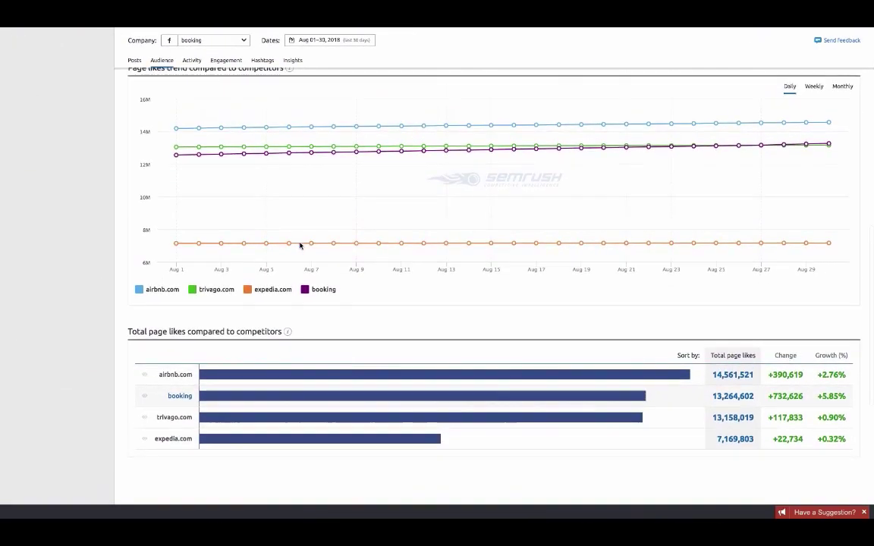
pyautogui.scroll(10, 399, 174)
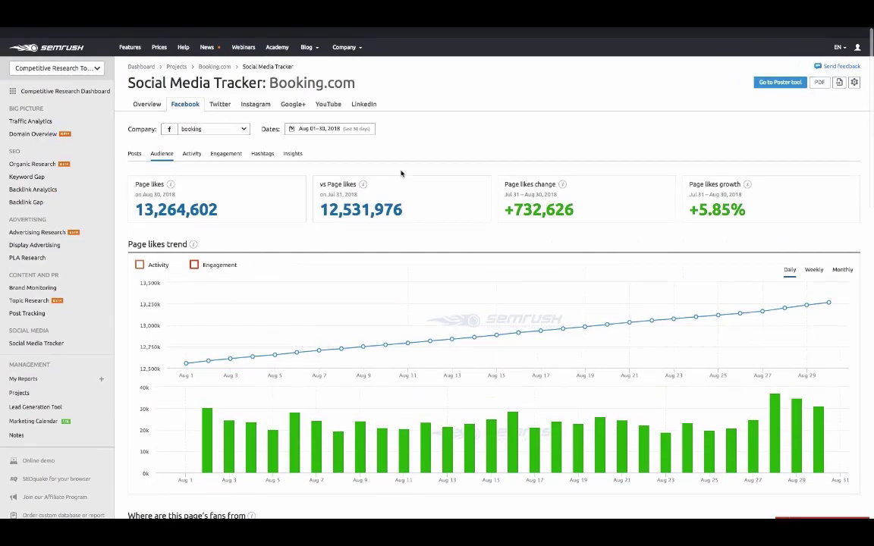
# Open Booking.com's Facebook activity report and examine on which weekdays posts are published and people engage, compared with airbnb.com.
pyautogui.click(192, 143)
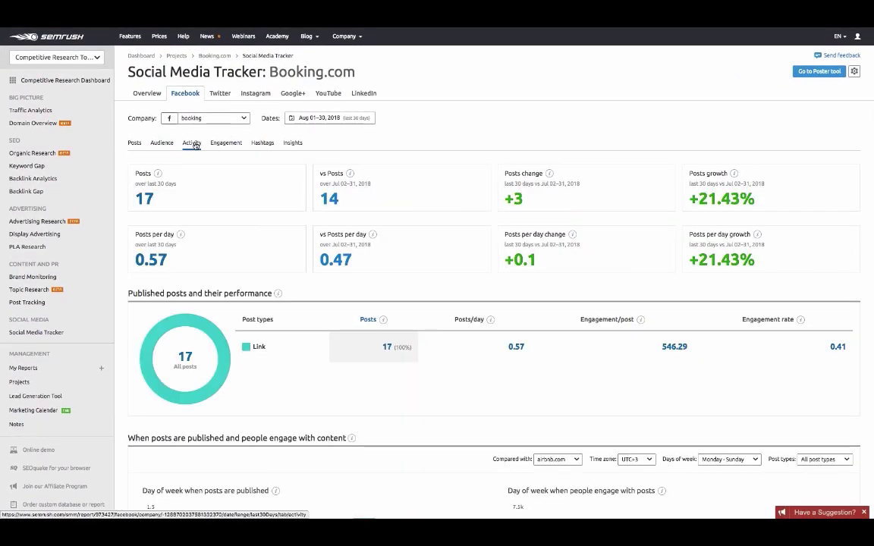
pyautogui.scroll(-3, 193, 144)
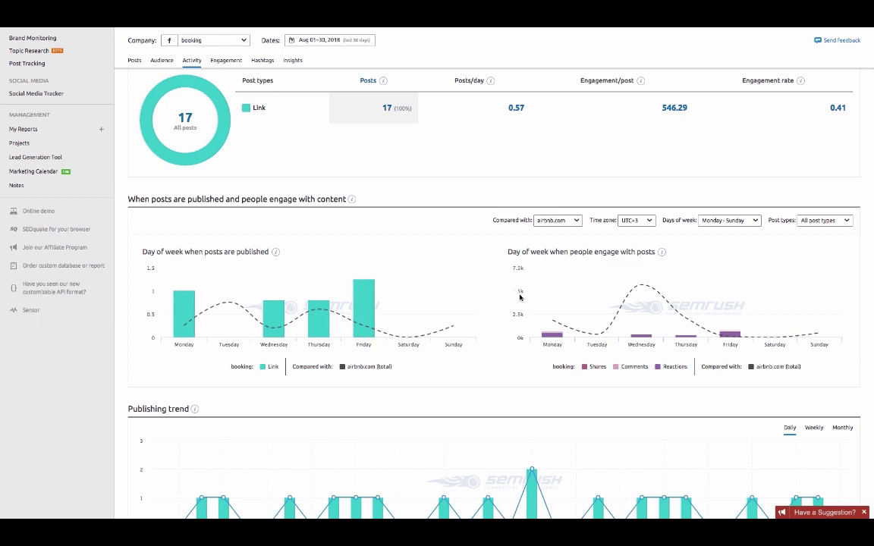
pyautogui.moveTo(544, 317)
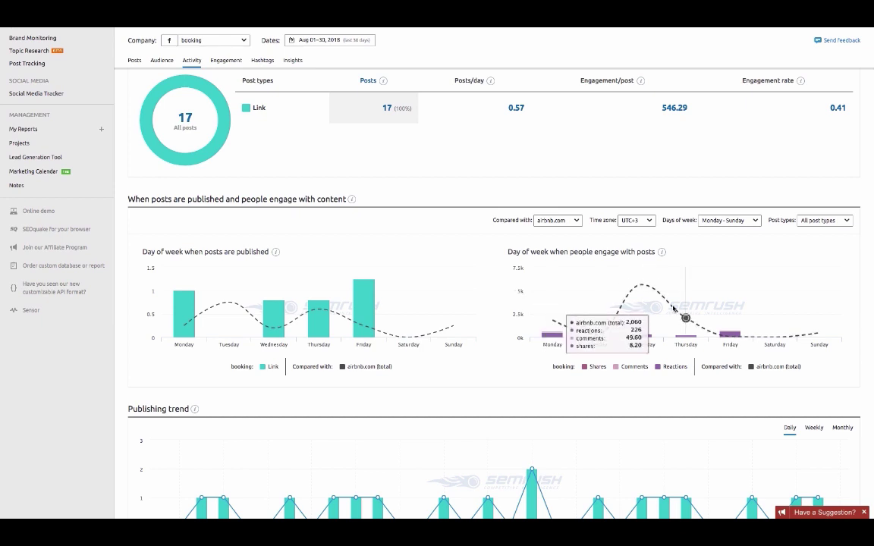
pyautogui.scroll(5, 703, 327)
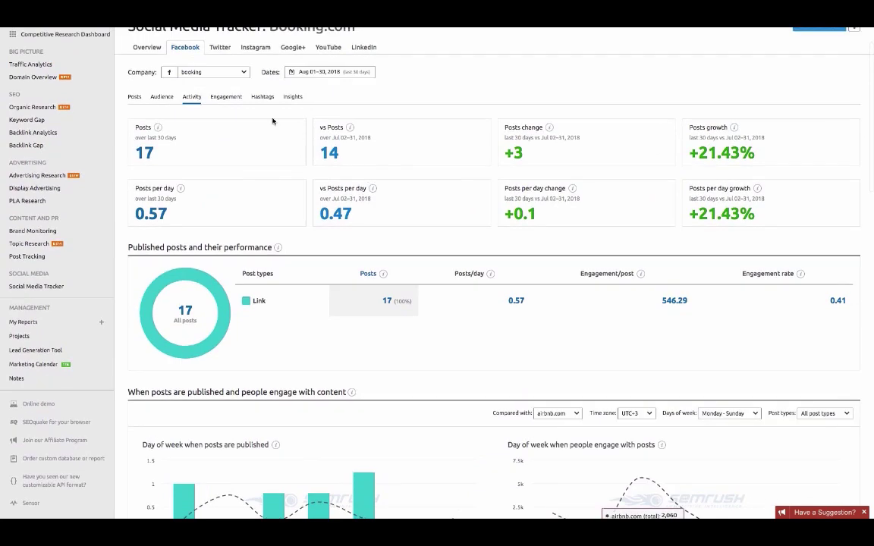
# Open Booking.com's Facebook engagement report and review its summary and the engagement trend and totals compared with competitors.
pyautogui.click(231, 96)
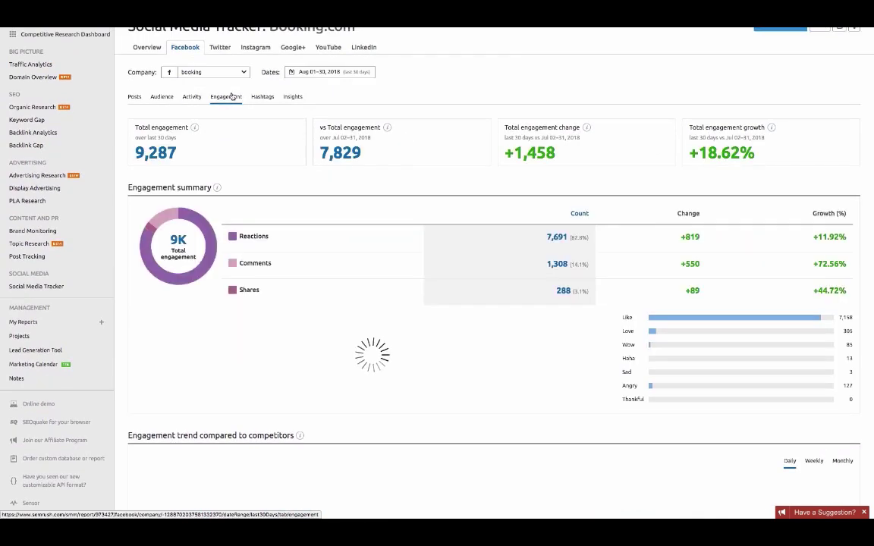
pyautogui.scroll(1, 232, 96)
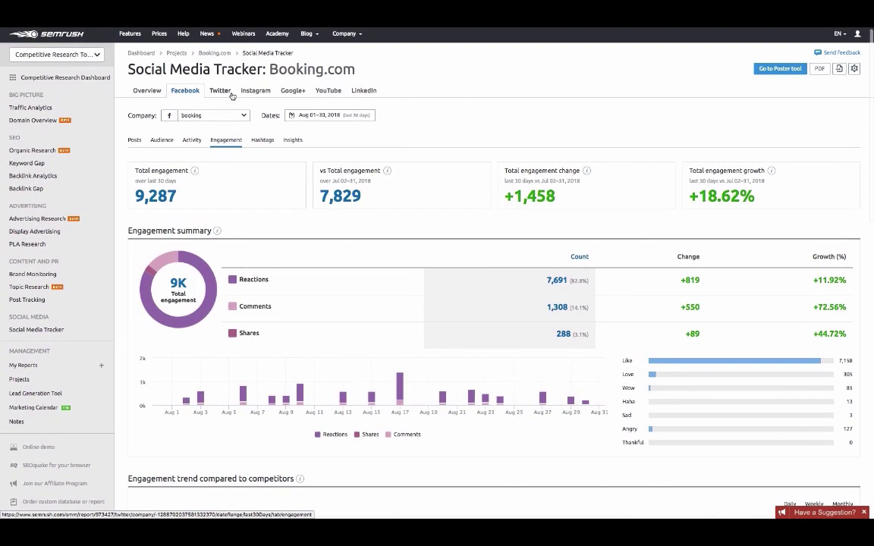
pyautogui.scroll(-1, 284, 247)
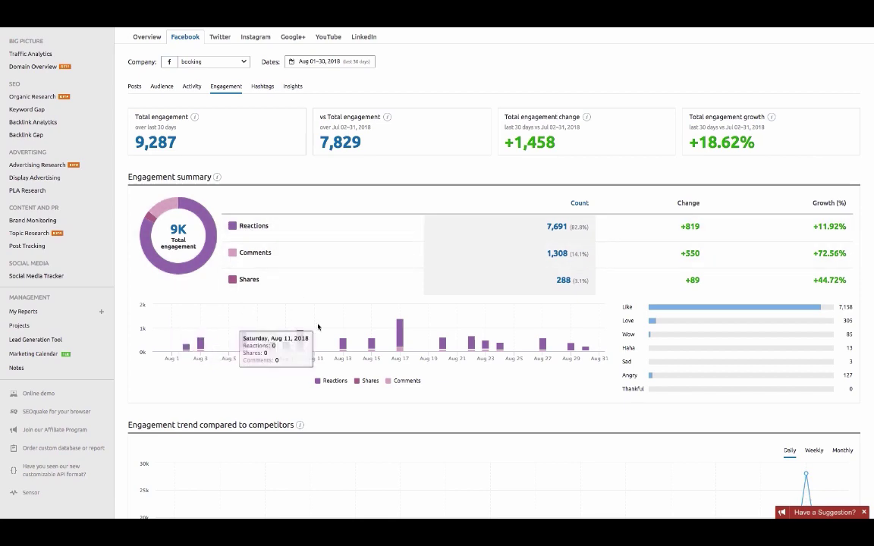
pyautogui.scroll(-1, 319, 327)
pyautogui.scroll(1, 319, 326)
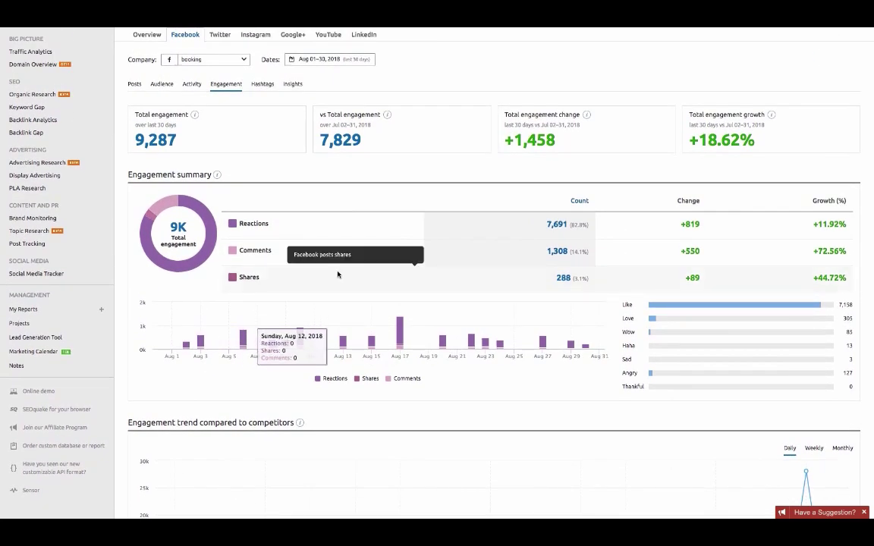
pyautogui.scroll(-4, 622, 367)
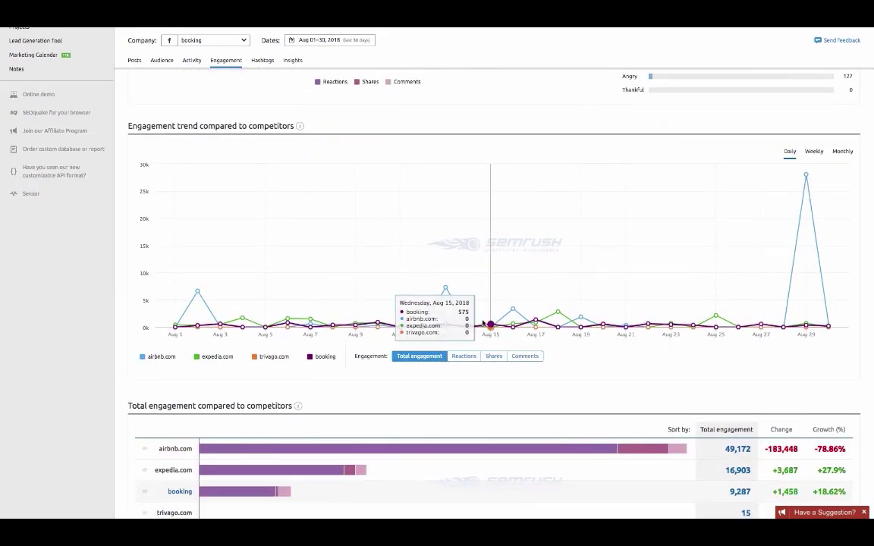
pyautogui.scroll(4, 571, 314)
pyautogui.scroll(1, 572, 314)
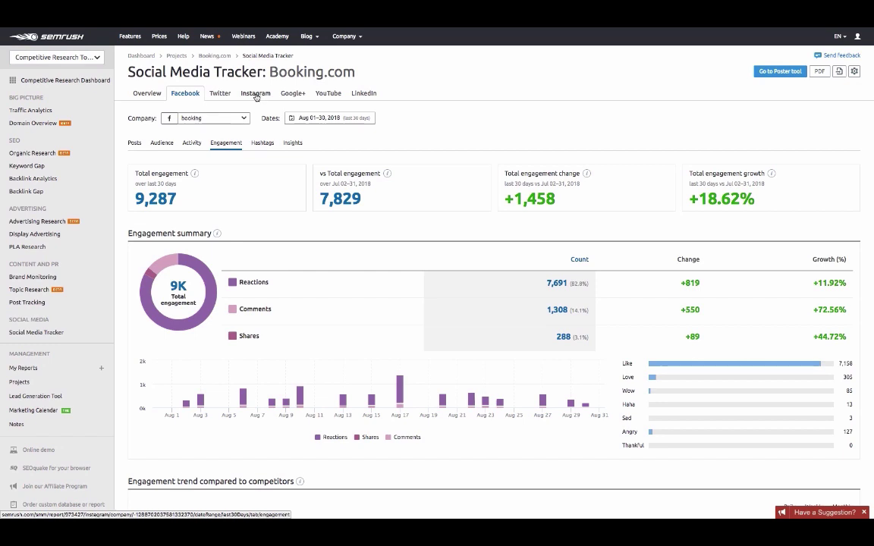
# Open Booking.com's Twitter data and review the company's mentioners and its mentions.
pyautogui.click(218, 95)
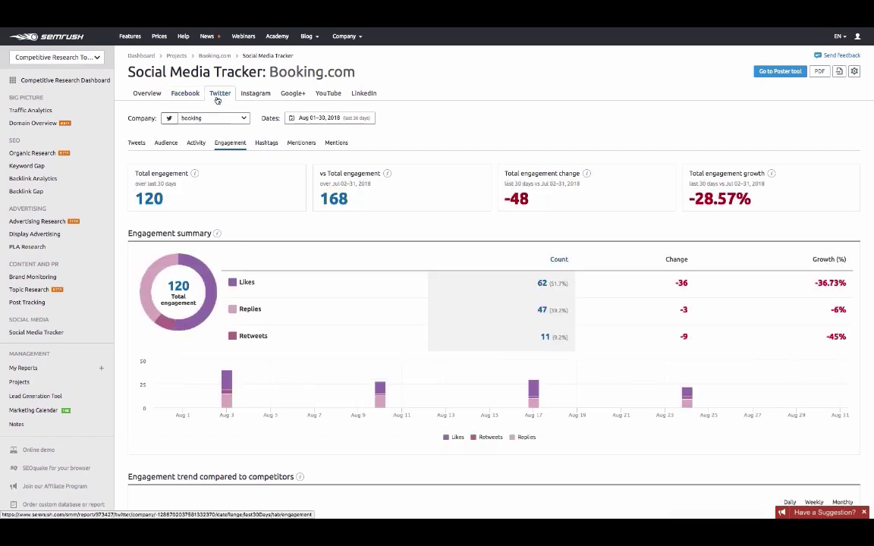
pyautogui.click(302, 144)
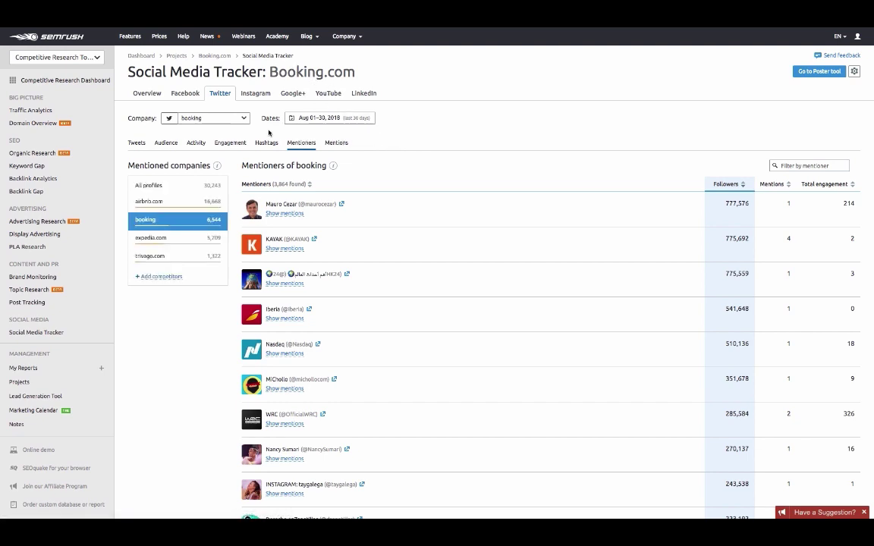
pyautogui.click(339, 145)
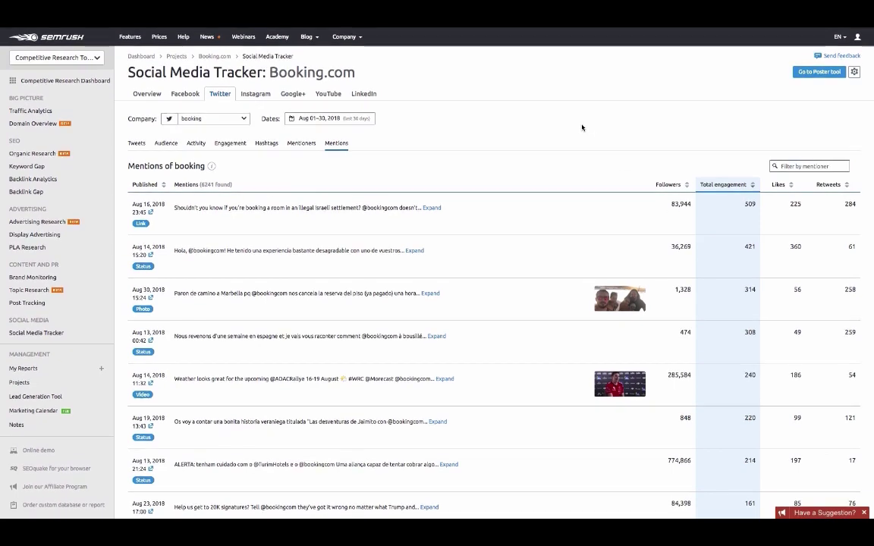
# View the SEO Toolkit dashboard for Booking.com and switch to the Advertising Toolkit.
pyautogui.click(85, 66)
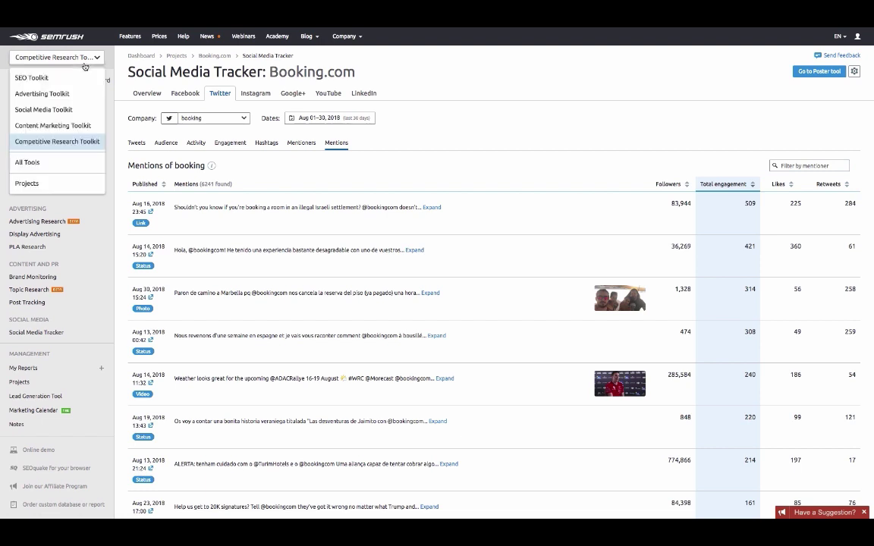
pyautogui.click(55, 79)
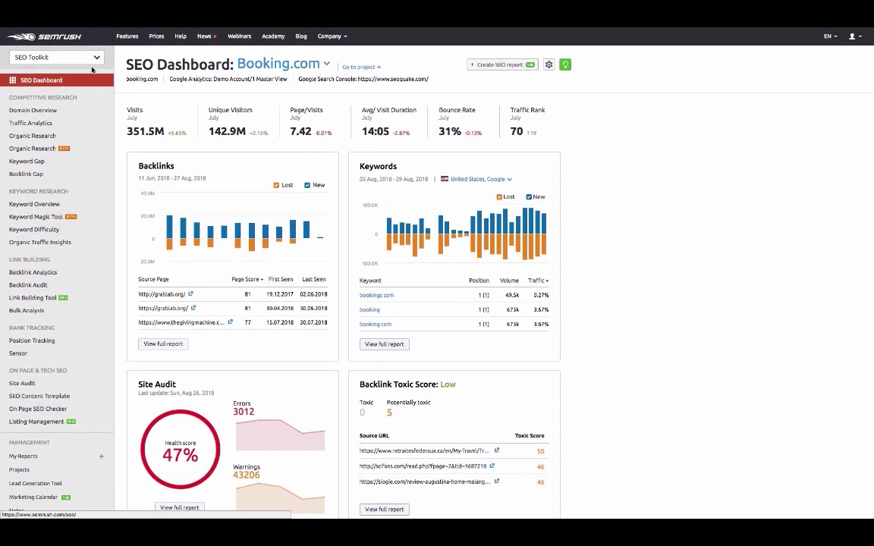
pyautogui.click(85, 57)
pyautogui.click(68, 92)
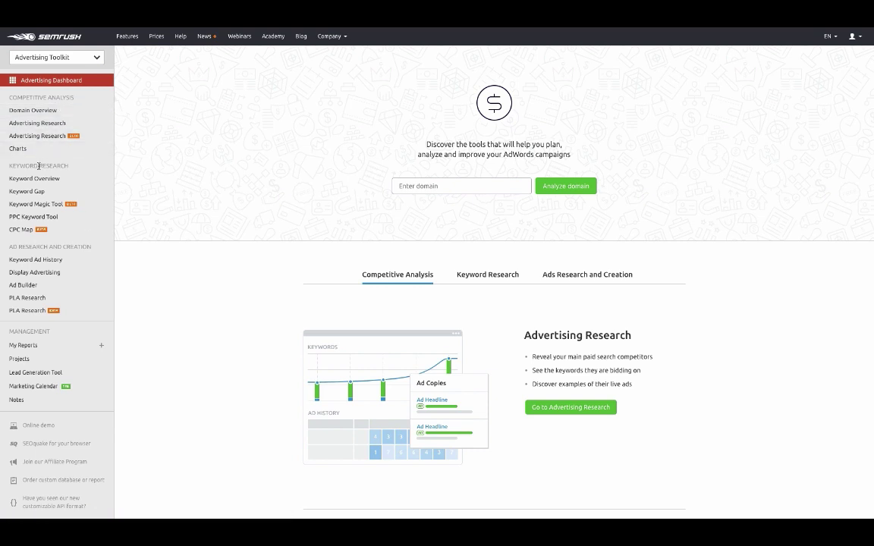
# Open the CPC Map for the United States and examine average CPC by state, industry costs and the Online banking keywords and trends.
pyautogui.click(26, 231)
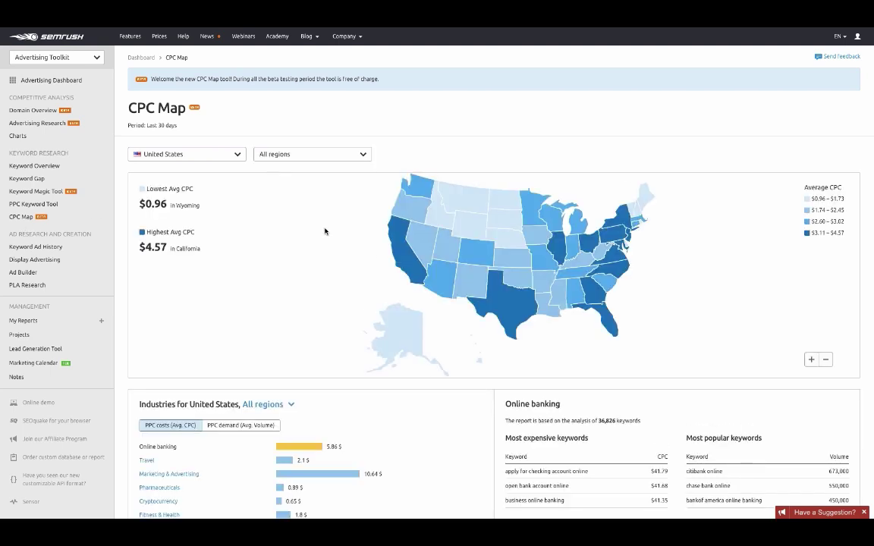
pyautogui.scroll(-3, 198, 286)
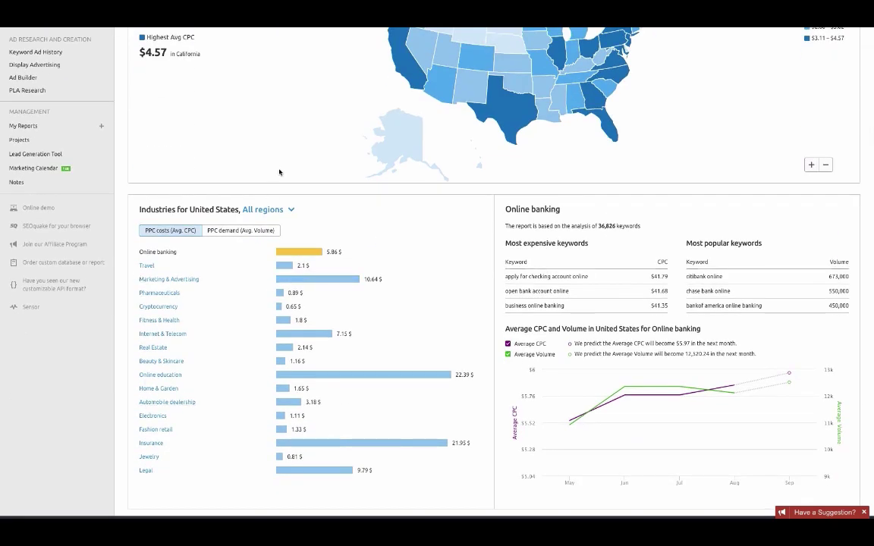
pyautogui.scroll(3, 251, 155)
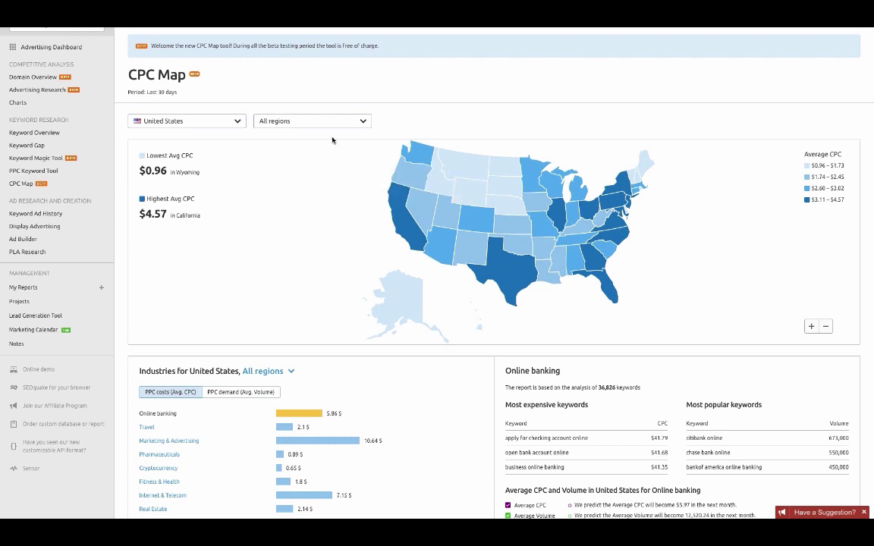
pyautogui.scroll(-2, 271, 189)
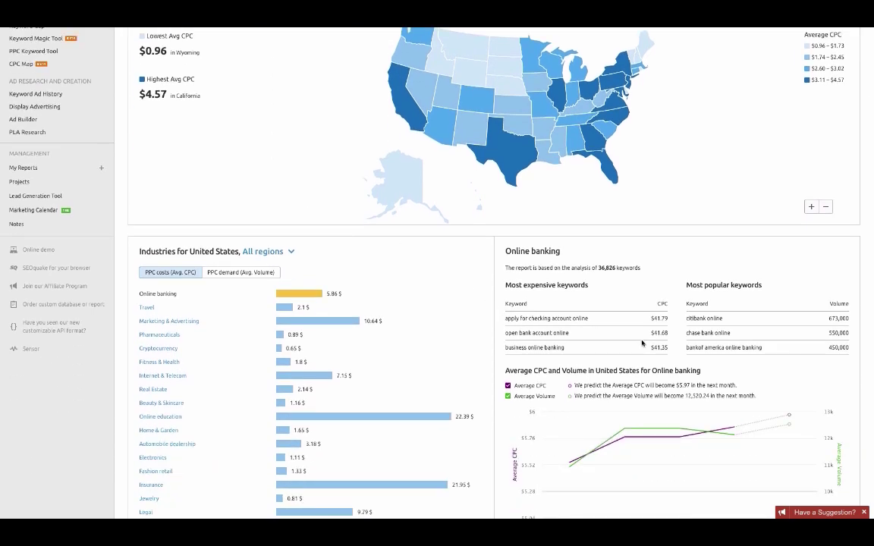
pyautogui.scroll(-1, 579, 309)
pyautogui.scroll(-1, 642, 342)
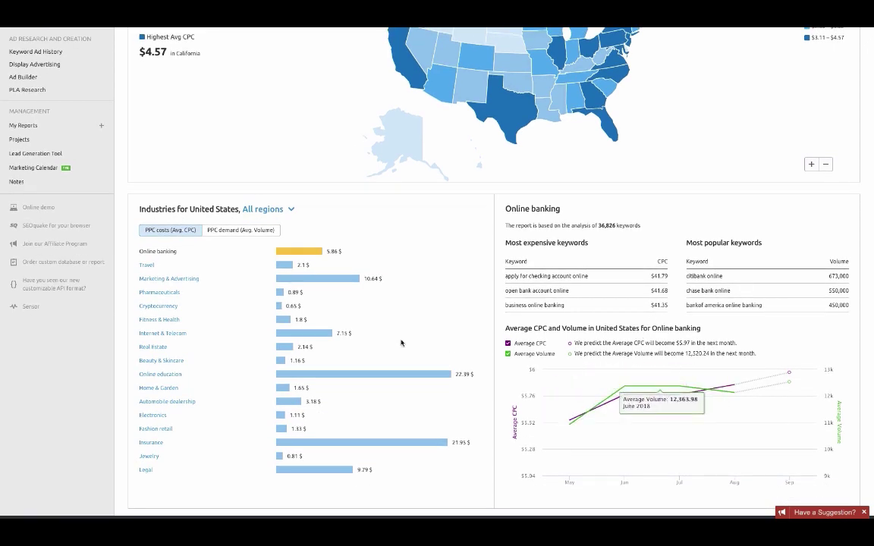
pyautogui.scroll(8, 121, 277)
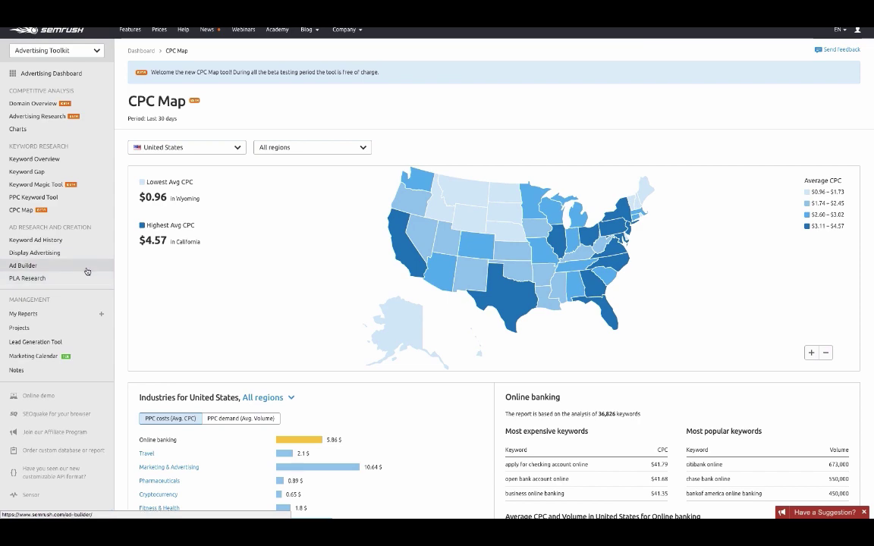
pyautogui.scroll(1, 87, 271)
# View the Social Media Toolkit and the Content Marketing Toolkit, including the tools each one offers.
pyautogui.click(91, 61)
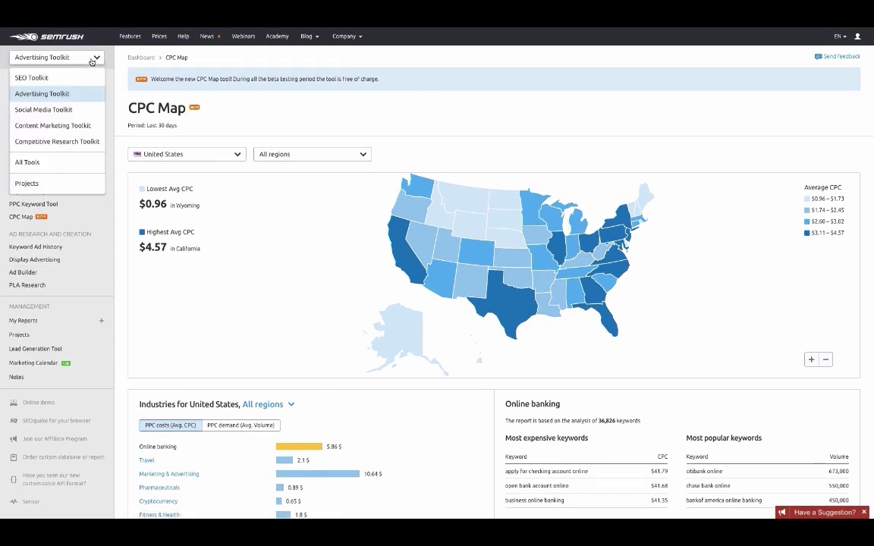
pyautogui.click(72, 108)
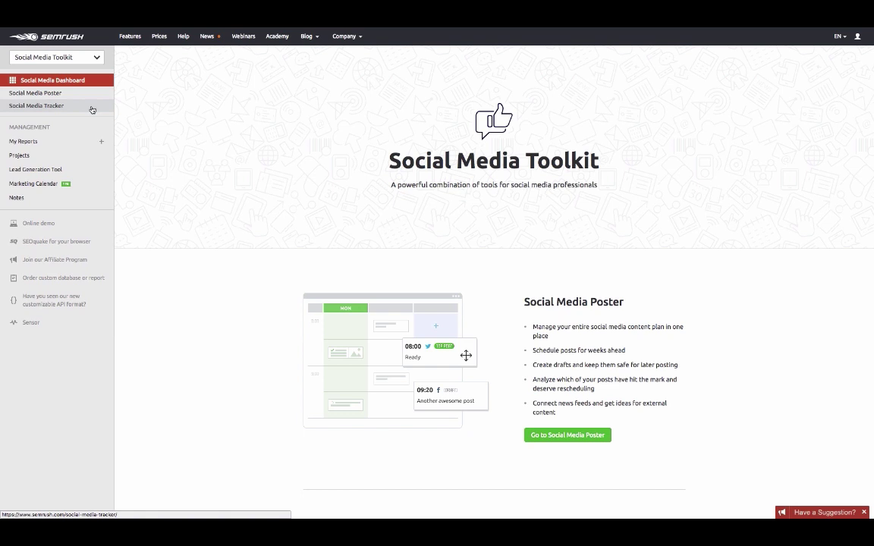
pyautogui.click(95, 59)
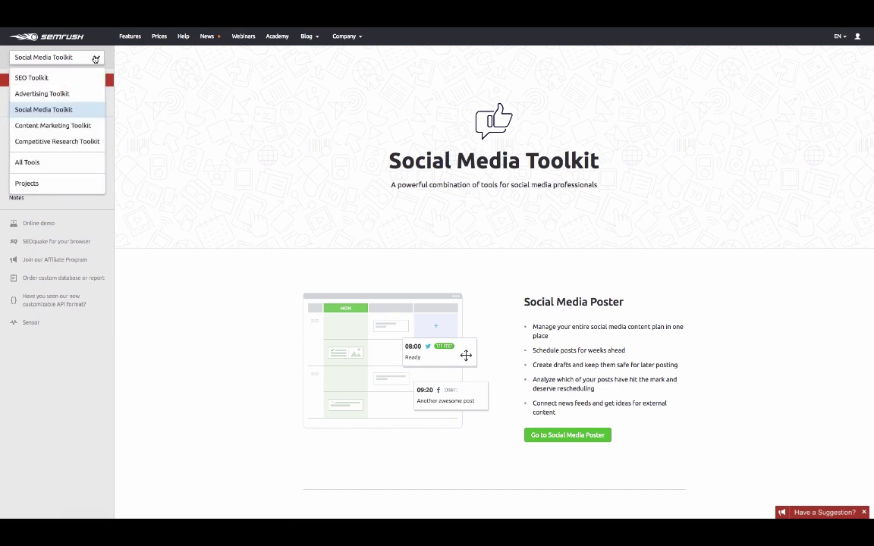
pyautogui.click(72, 126)
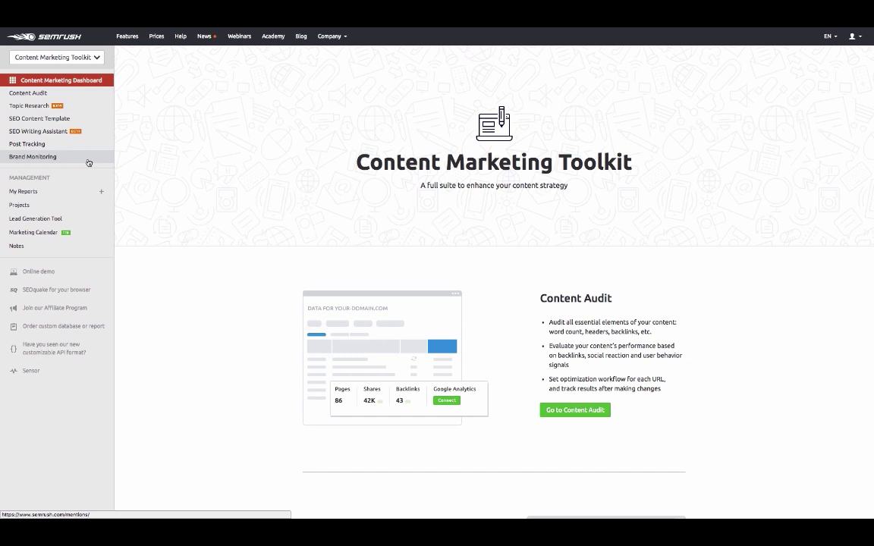
pyautogui.click(91, 58)
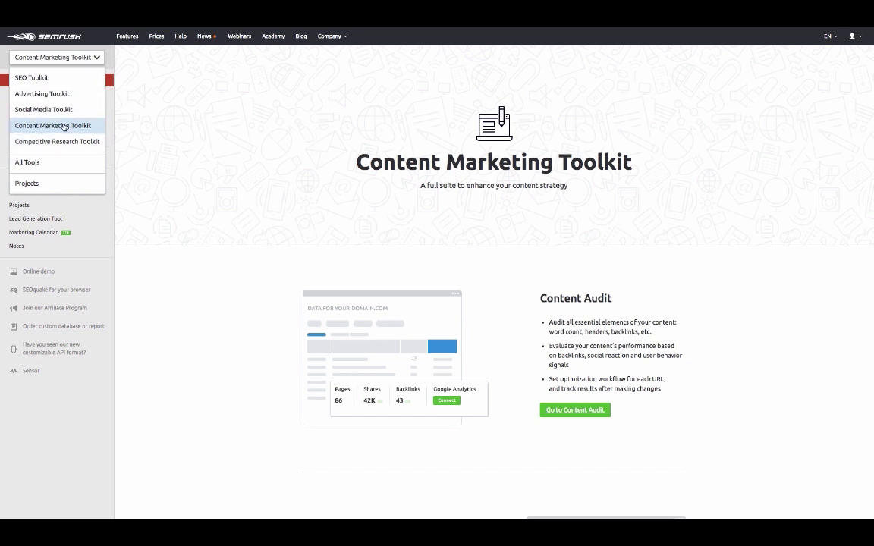
pyautogui.click(108, 170)
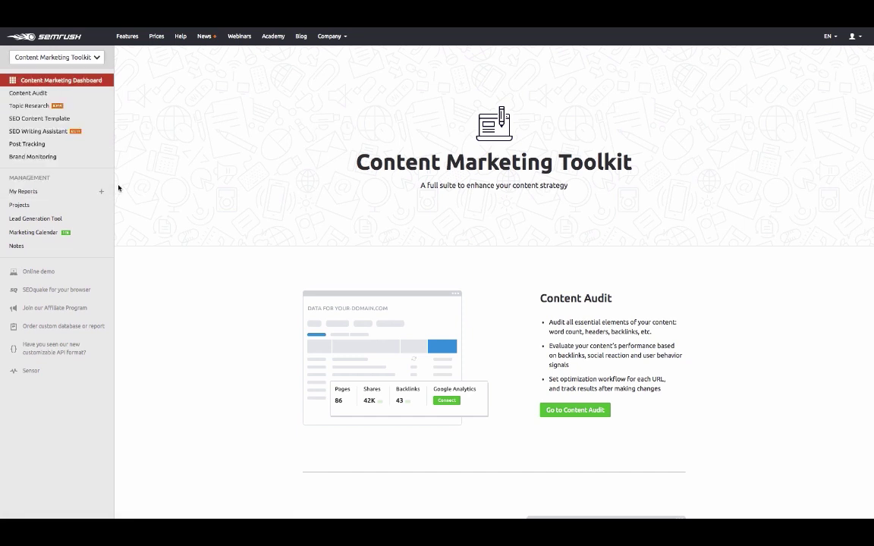
# Open the Booking.com project's sharing settings from the project list, view the permission choices for invited users and close them.
pyautogui.click(42, 207)
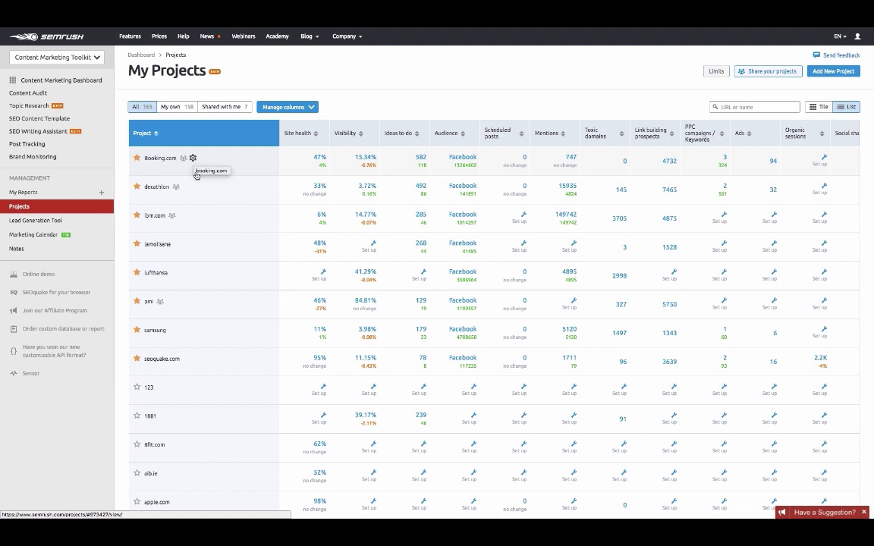
pyautogui.click(194, 159)
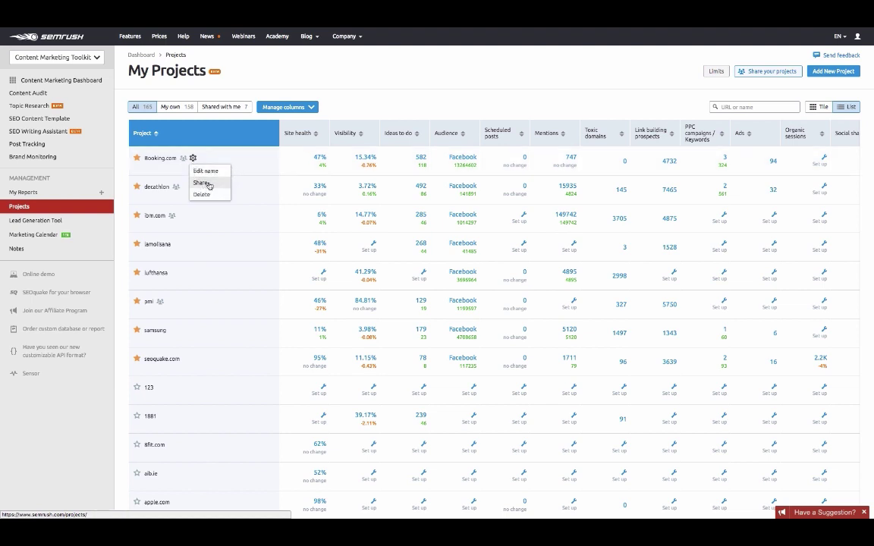
pyautogui.click(210, 185)
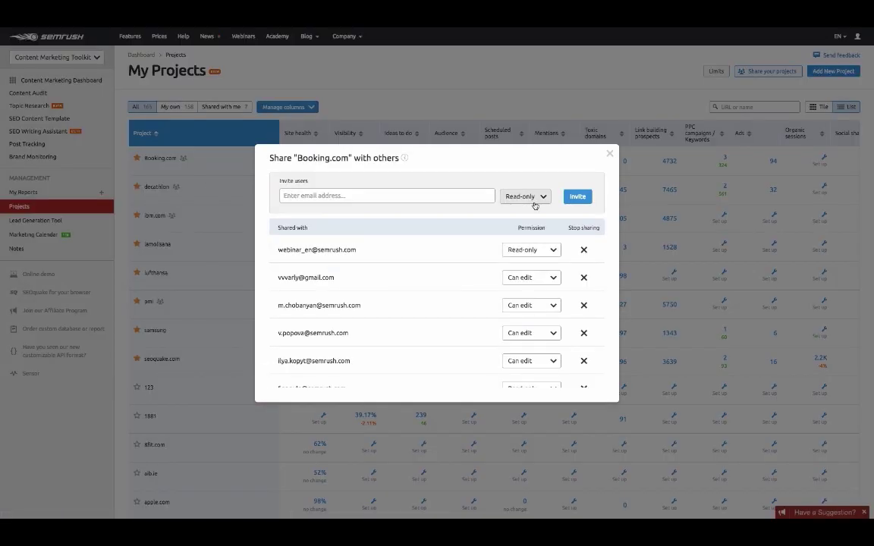
pyautogui.click(534, 203)
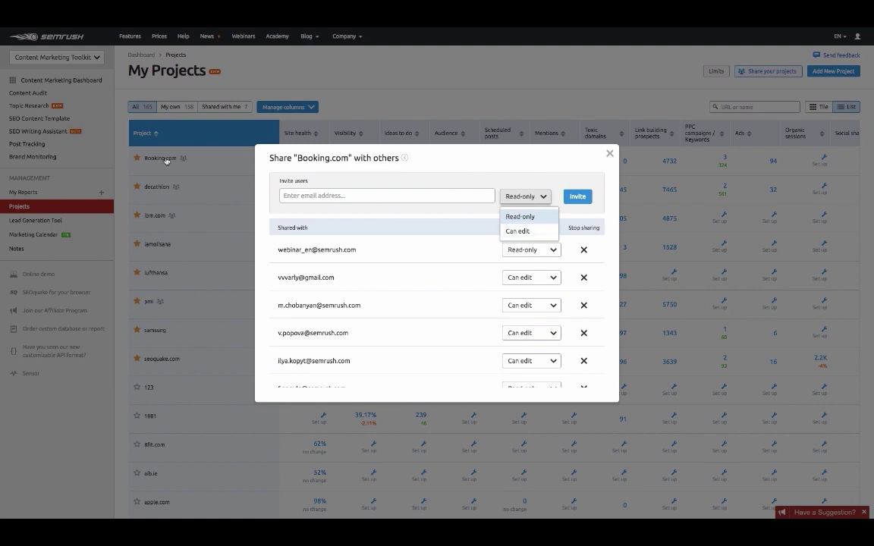
pyautogui.click(76, 188)
# Start a new PDF report from scratch and view the saved text options for the page header.
pyautogui.click(42, 192)
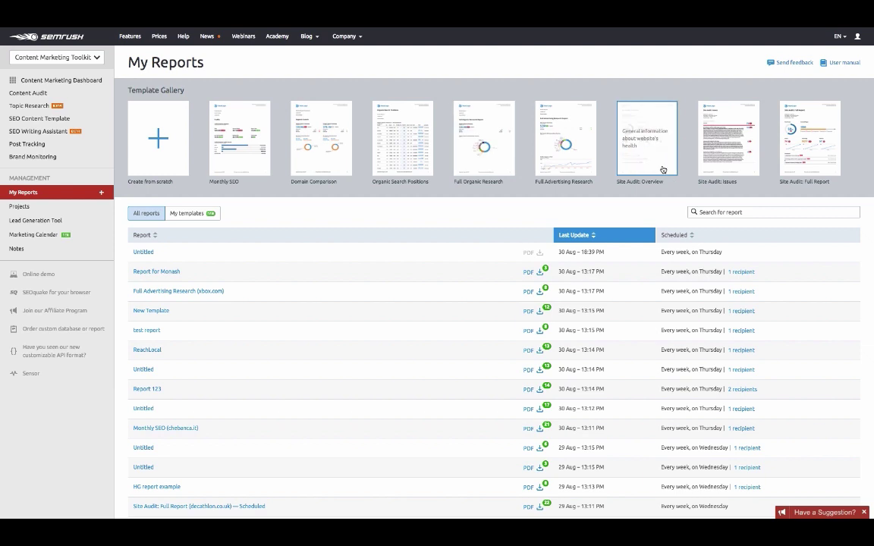
pyautogui.click(174, 158)
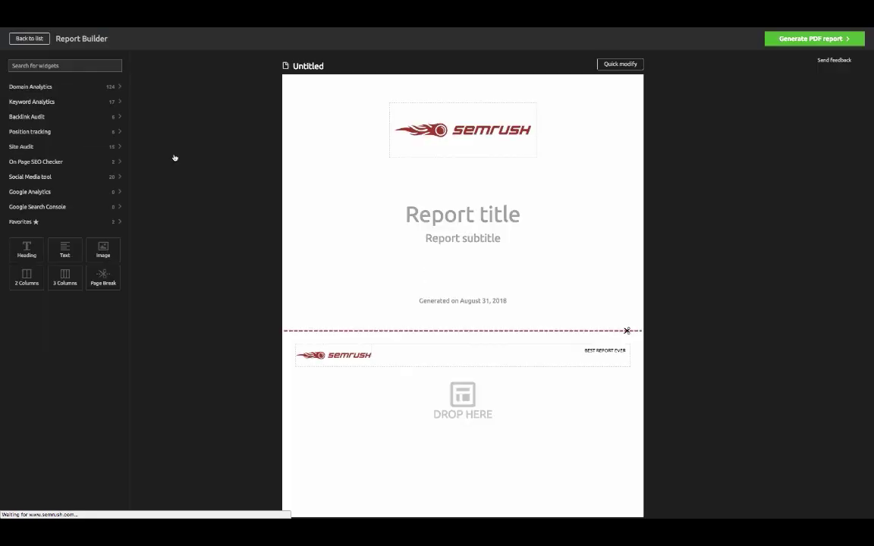
pyautogui.moveTo(400, 118)
pyautogui.click(599, 354)
pyautogui.scroll(-3, 520, 311)
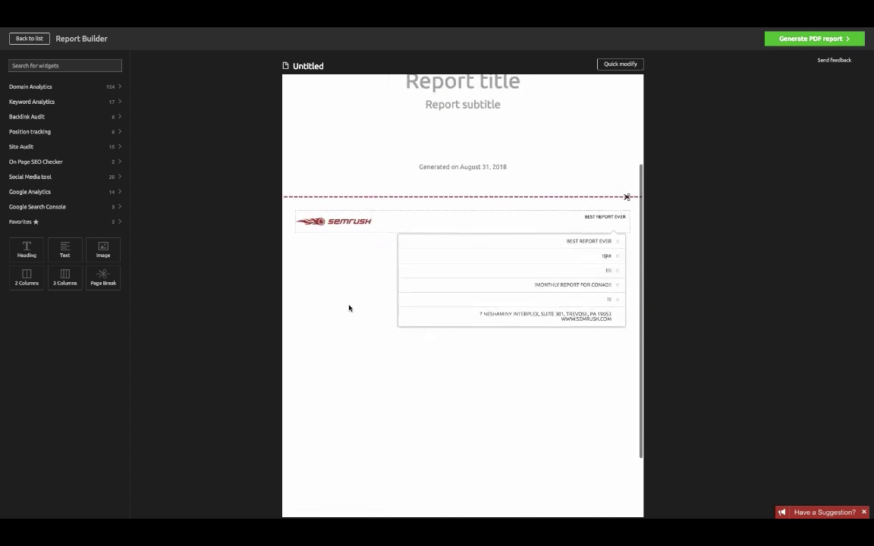
# Add the Organic Search: Summary widget from the Domain Analytics overview for booking.com, with desktop data, IN database, current date and usd currency.
pyautogui.click(68, 89)
pyautogui.click(43, 100)
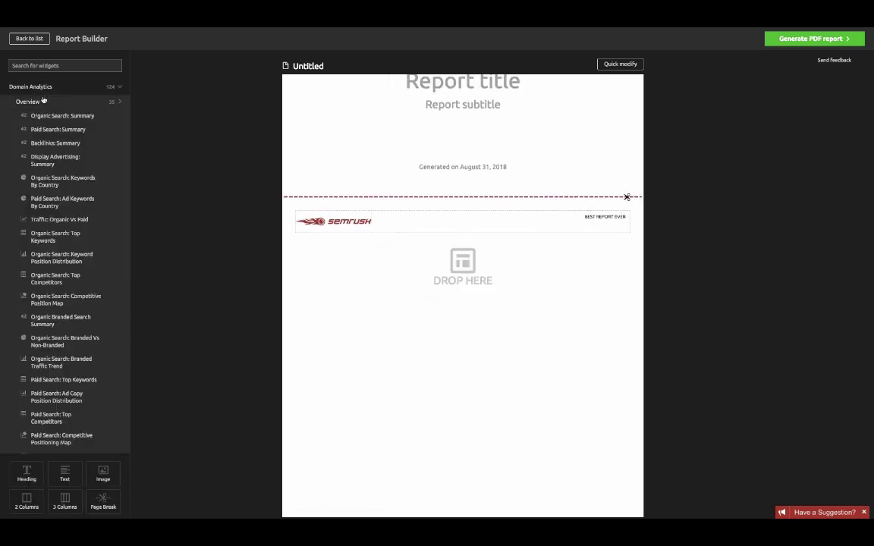
pyautogui.moveTo(30, 116); pyautogui.dragTo(446, 309)
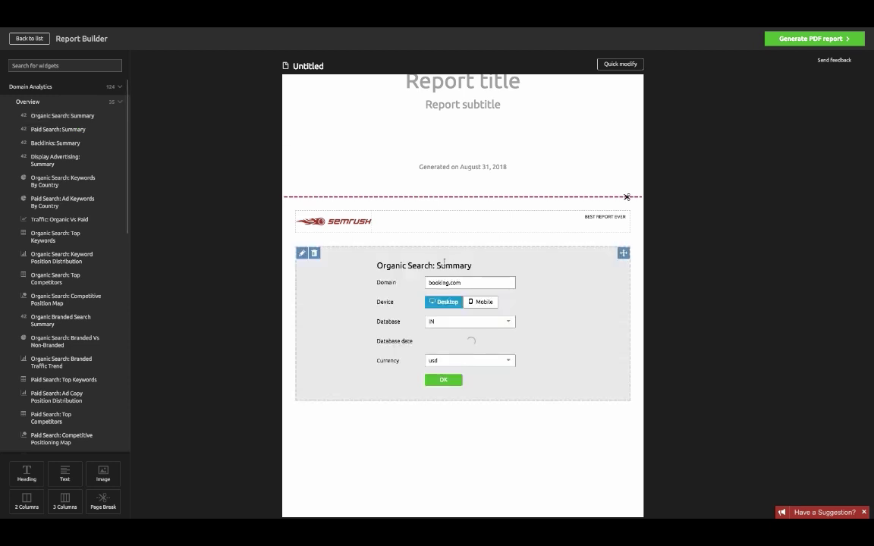
pyautogui.scroll(-1, 429, 356)
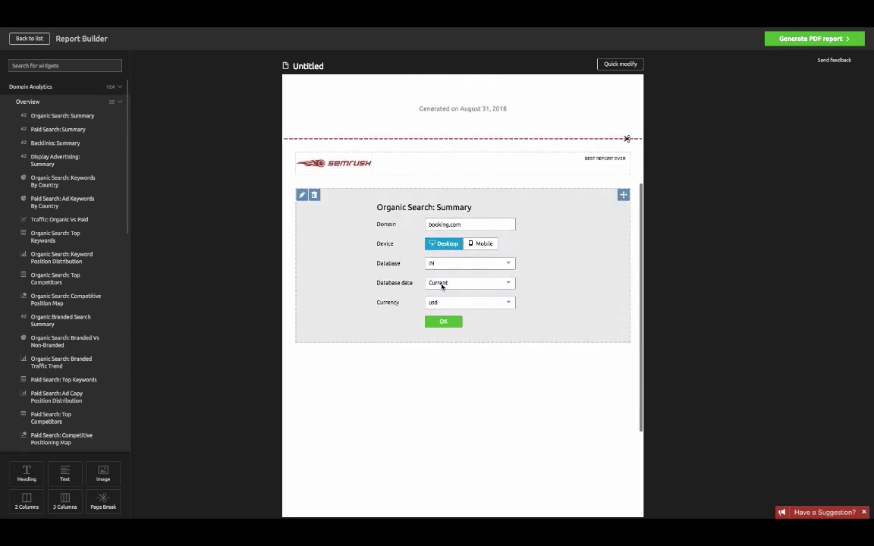
pyautogui.click(445, 322)
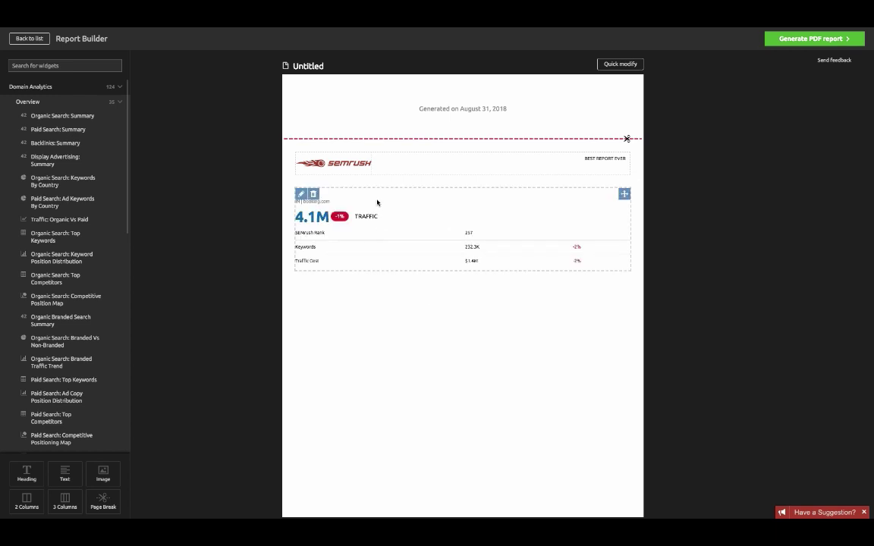
# View the report builder's widget categories, then the PDF generation options, switching the email and schedule settings on and off.
pyautogui.click(114, 87)
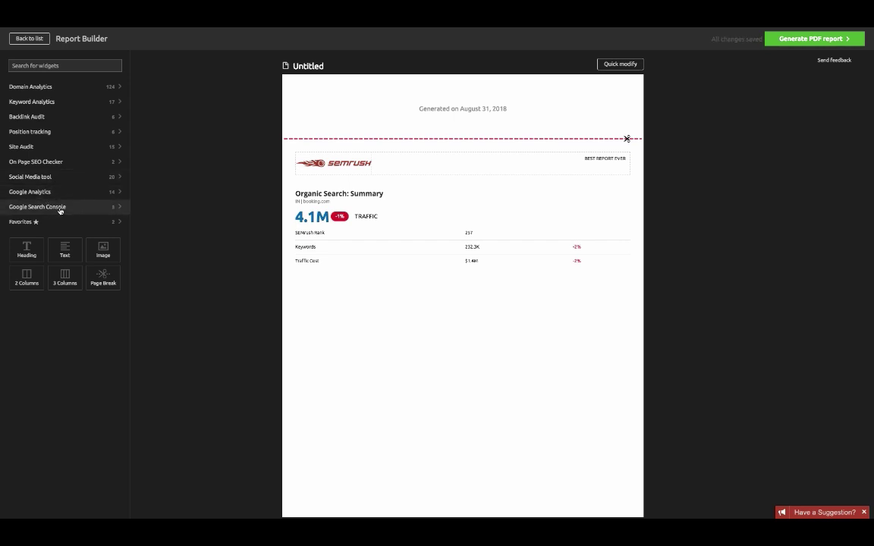
pyautogui.moveTo(601, 194)
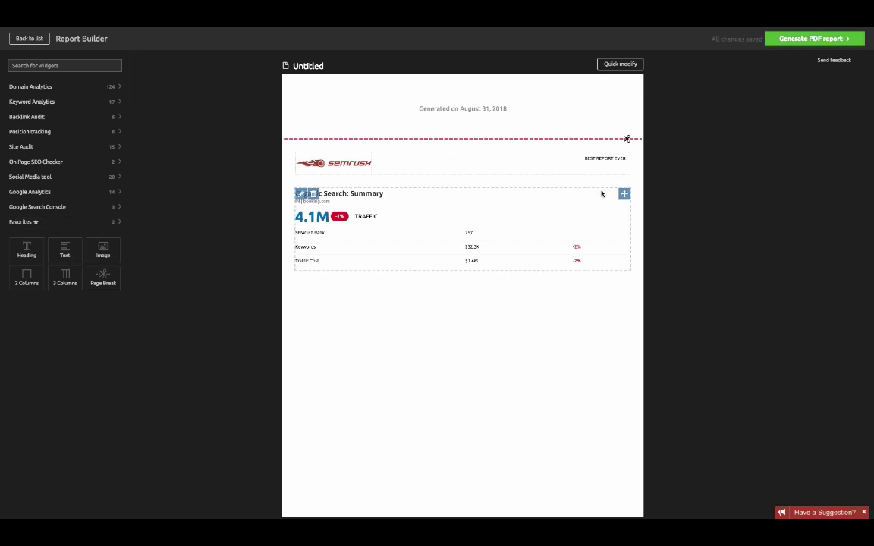
pyautogui.click(798, 38)
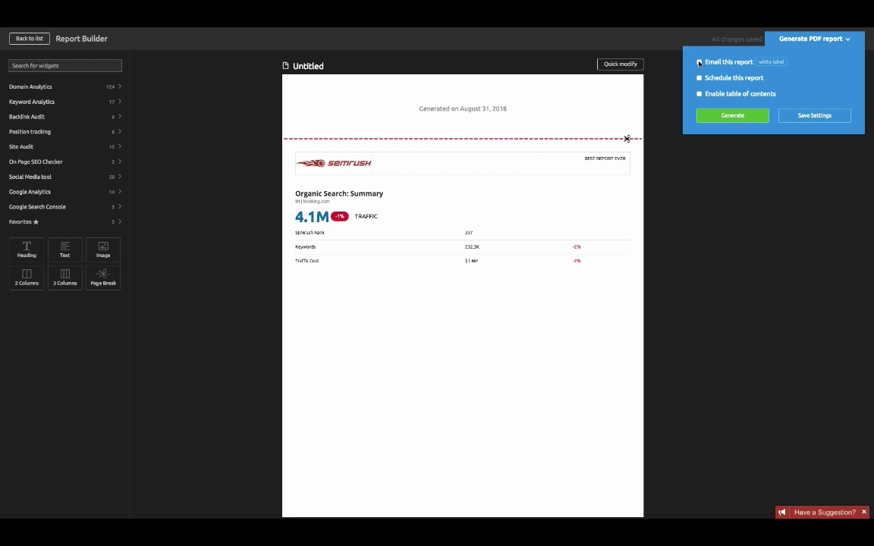
pyautogui.click(699, 62)
pyautogui.click(700, 62)
pyautogui.click(699, 78)
pyautogui.click(699, 78)
# Return to the report list and view the actions available for the Untitled report last updated on 30 Aug at 18:39.
pyautogui.click(38, 42)
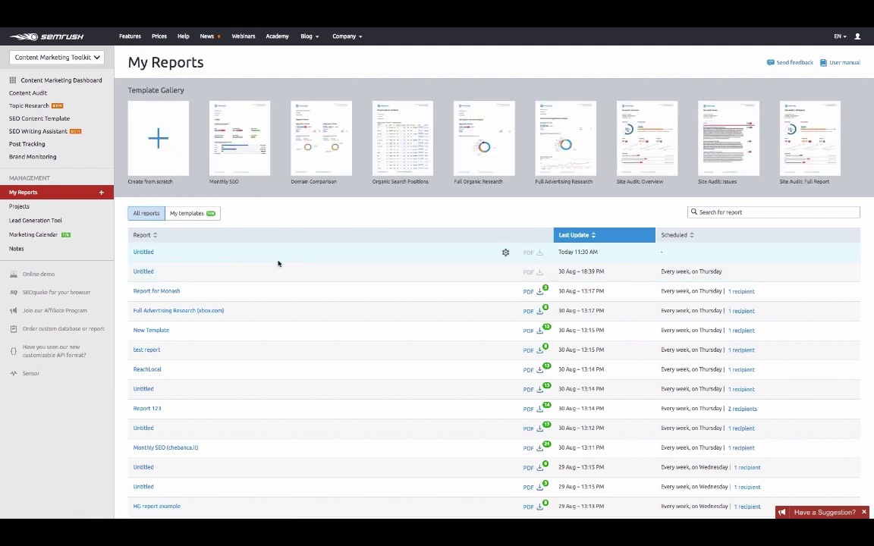
pyautogui.click(505, 272)
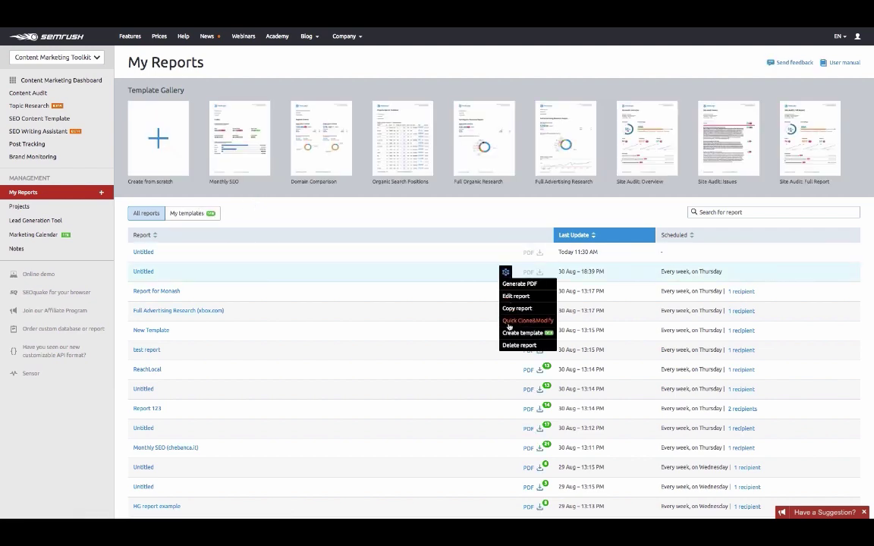
pyautogui.click(448, 201)
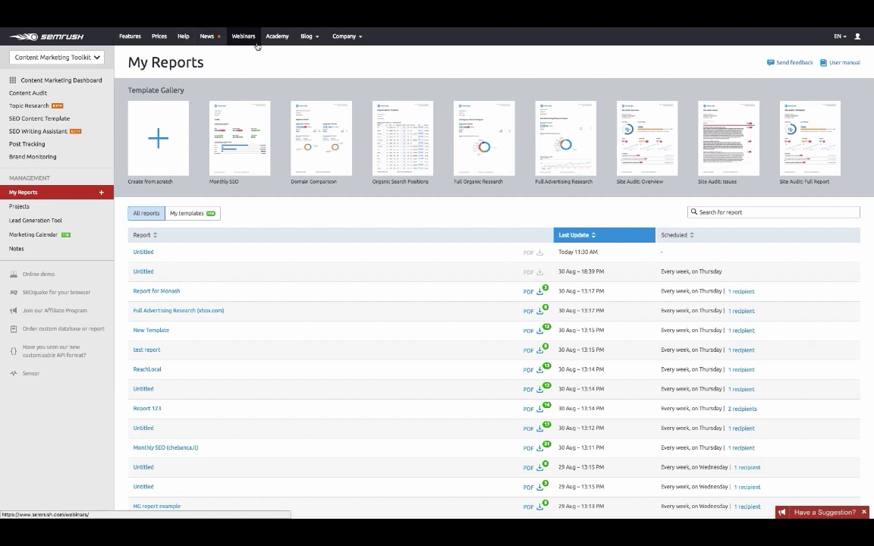
# View the list of toolkits available besides the Content Marketing Toolkit.
pyautogui.click(46, 58)
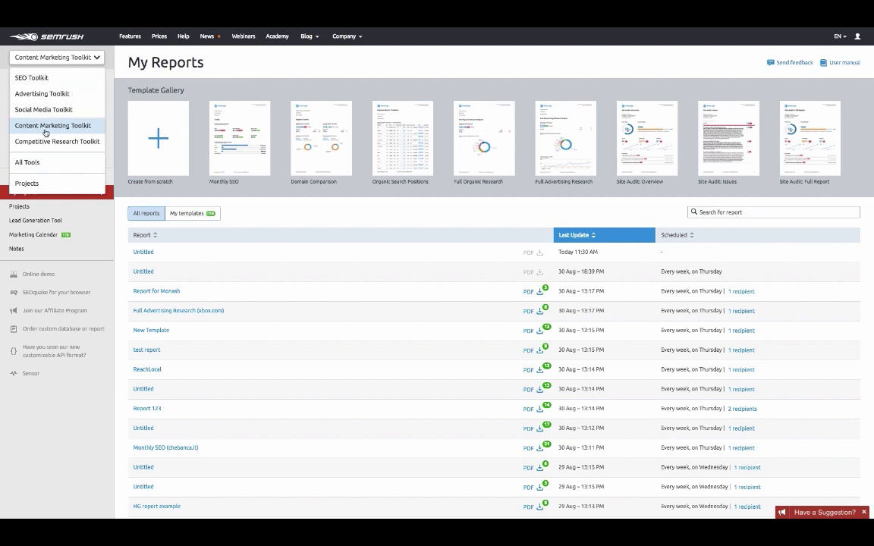
pyautogui.click(119, 67)
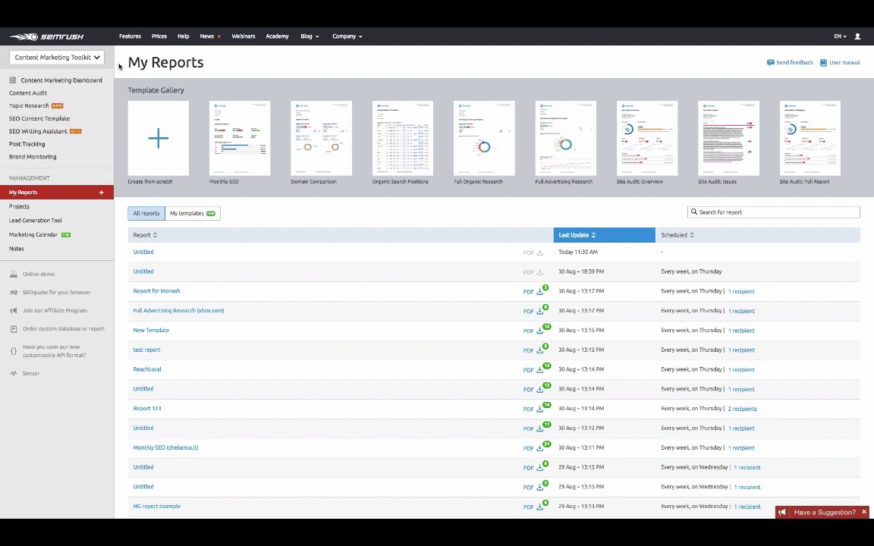
pyautogui.click(90, 56)
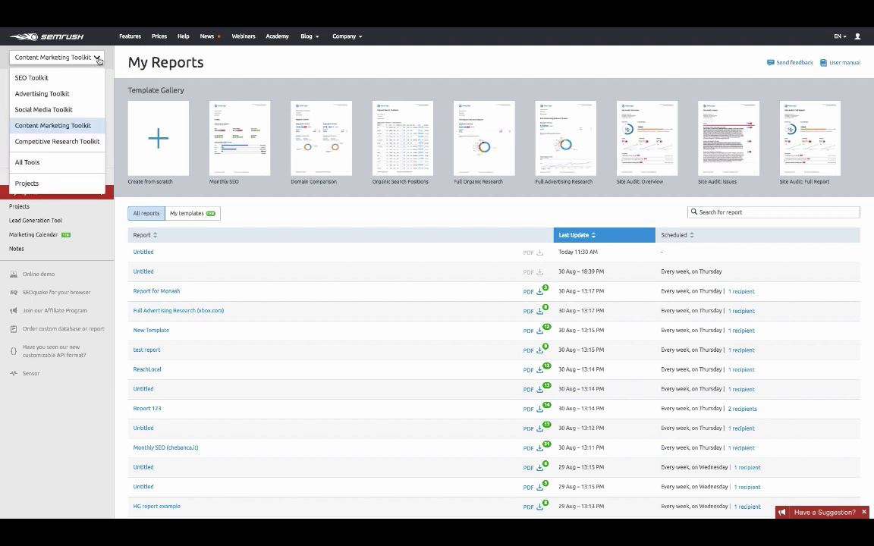